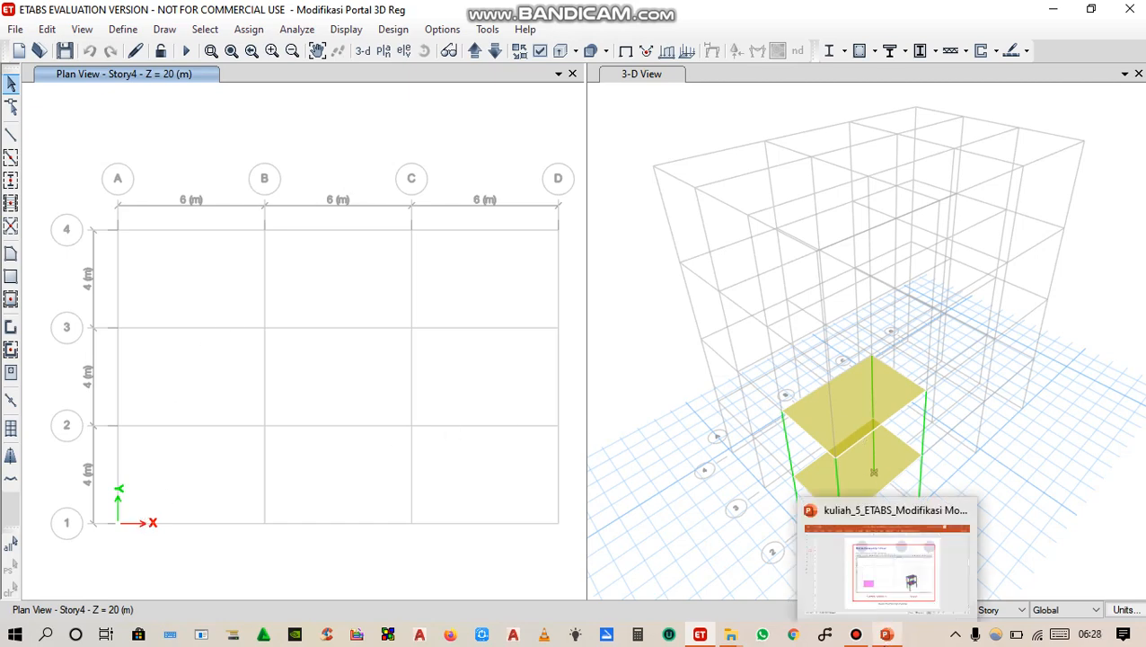
# - Switch to PowerPoint and review the modified grid result and the slide on replicating the model along X
pyautogui.click(885, 633)
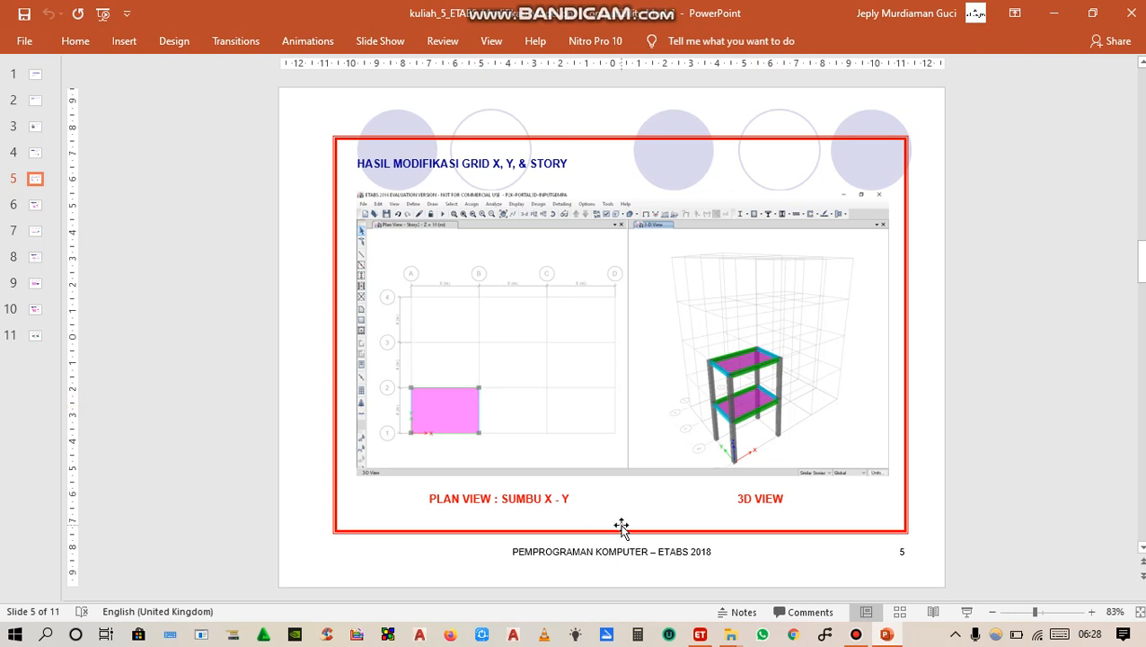
pyautogui.click(964, 451)
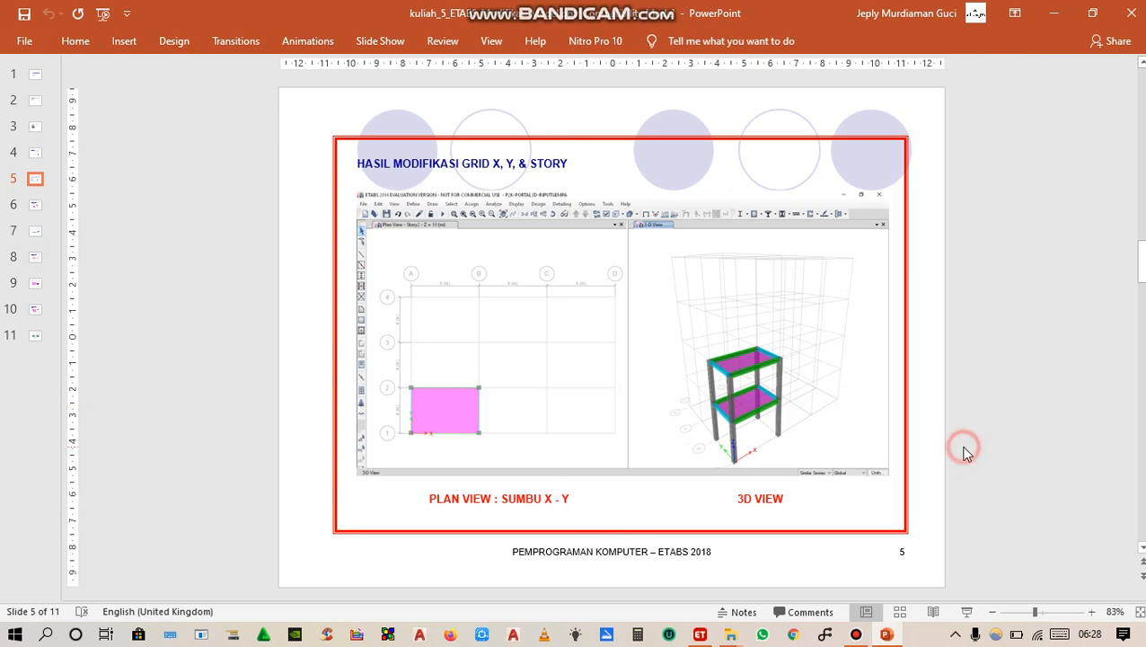
pyautogui.scroll(-1, 964, 447)
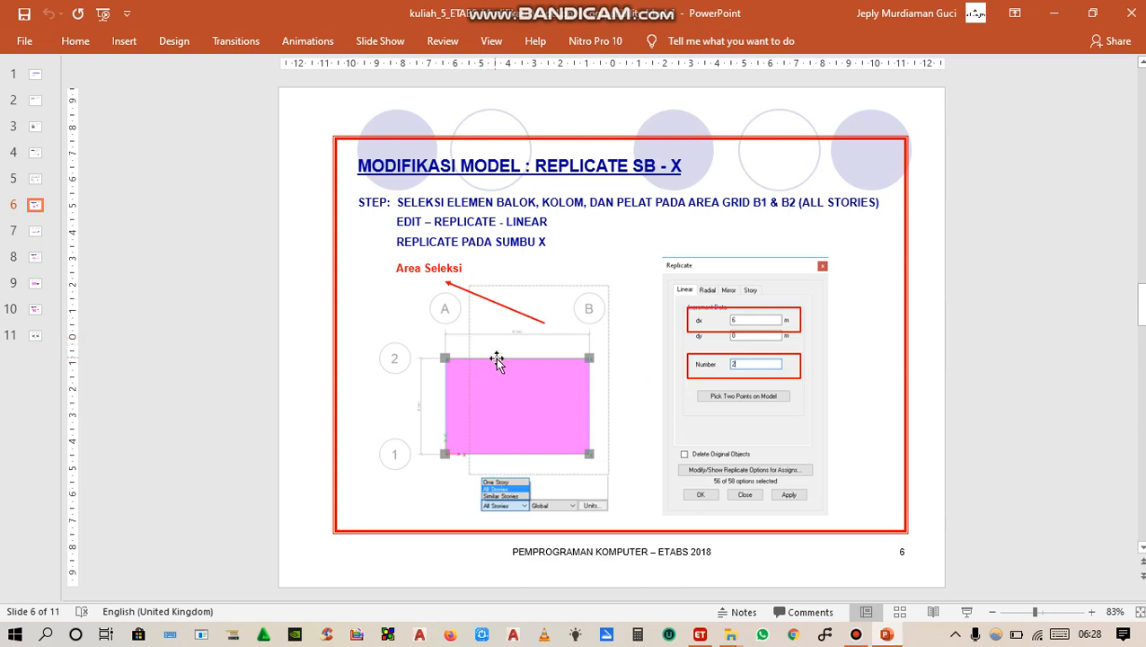
# - Return to ETABS and step the plan view down to Story2 at Z = 10 m
pyautogui.click(701, 635)
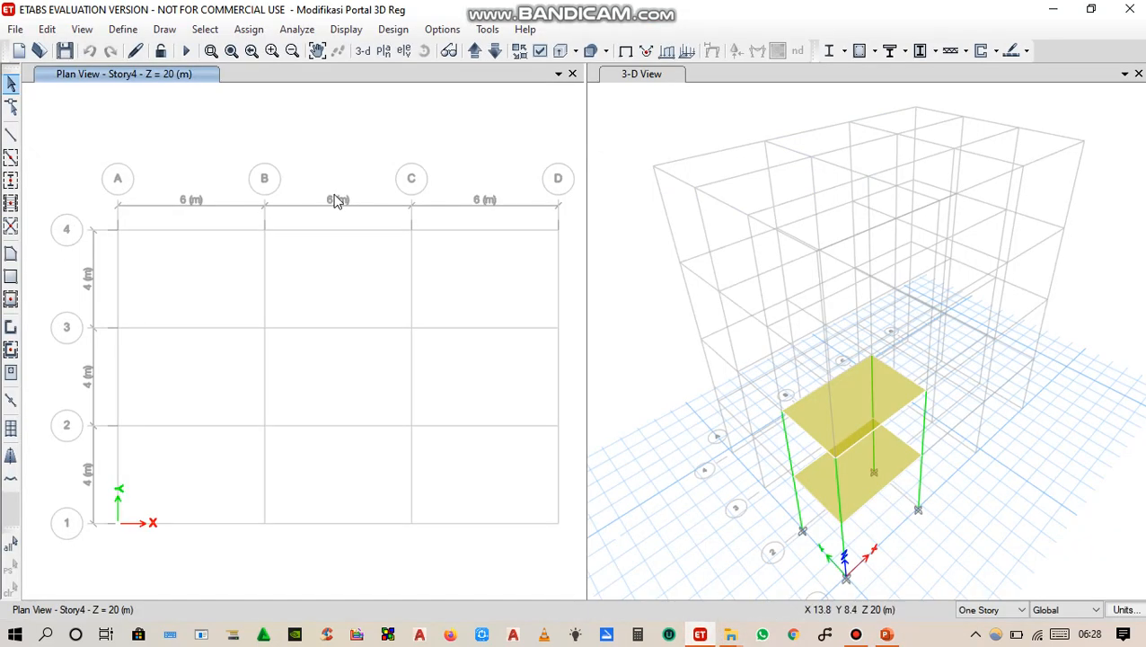
pyautogui.click(258, 141)
pyautogui.click(356, 104)
pyautogui.click(497, 53)
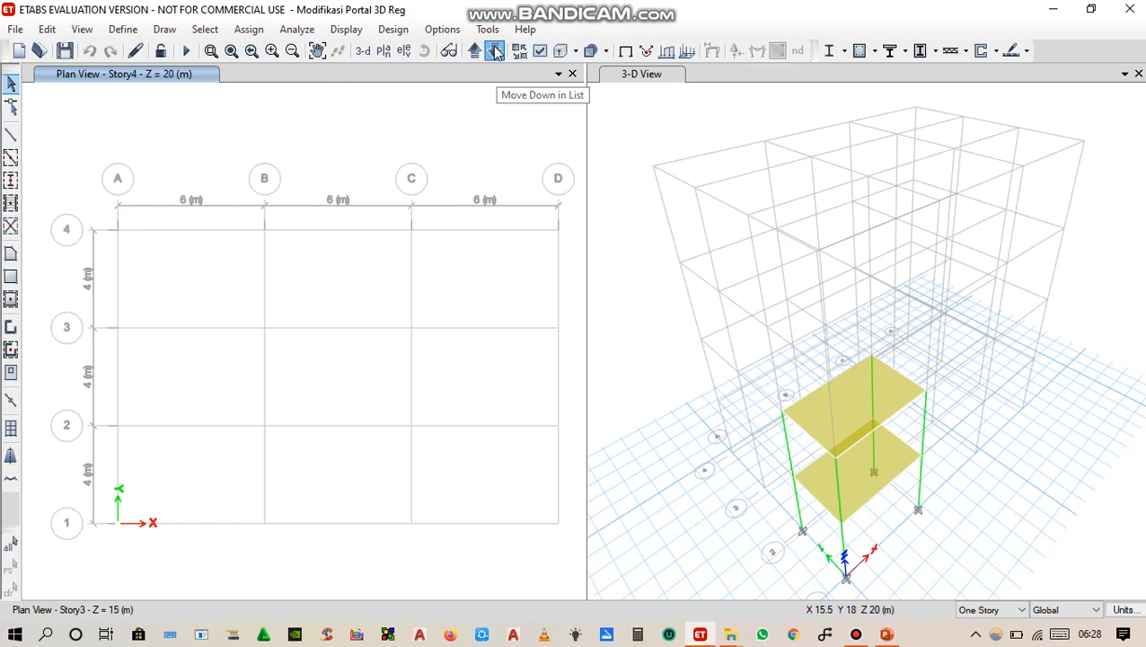
pyautogui.click(497, 52)
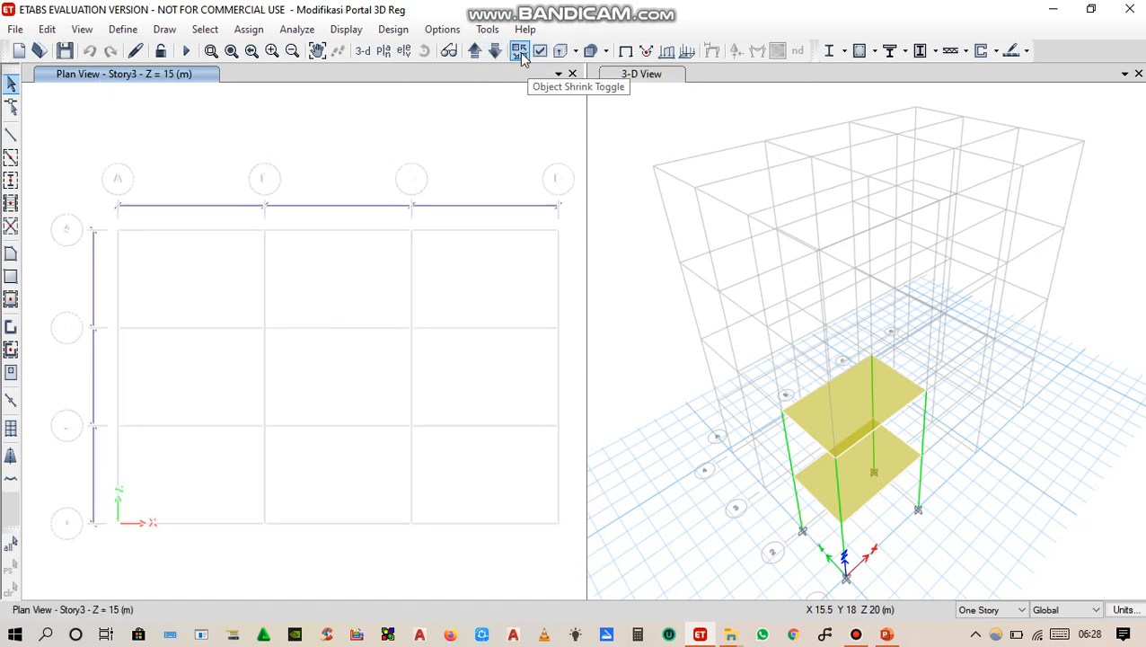
pyautogui.click(494, 52)
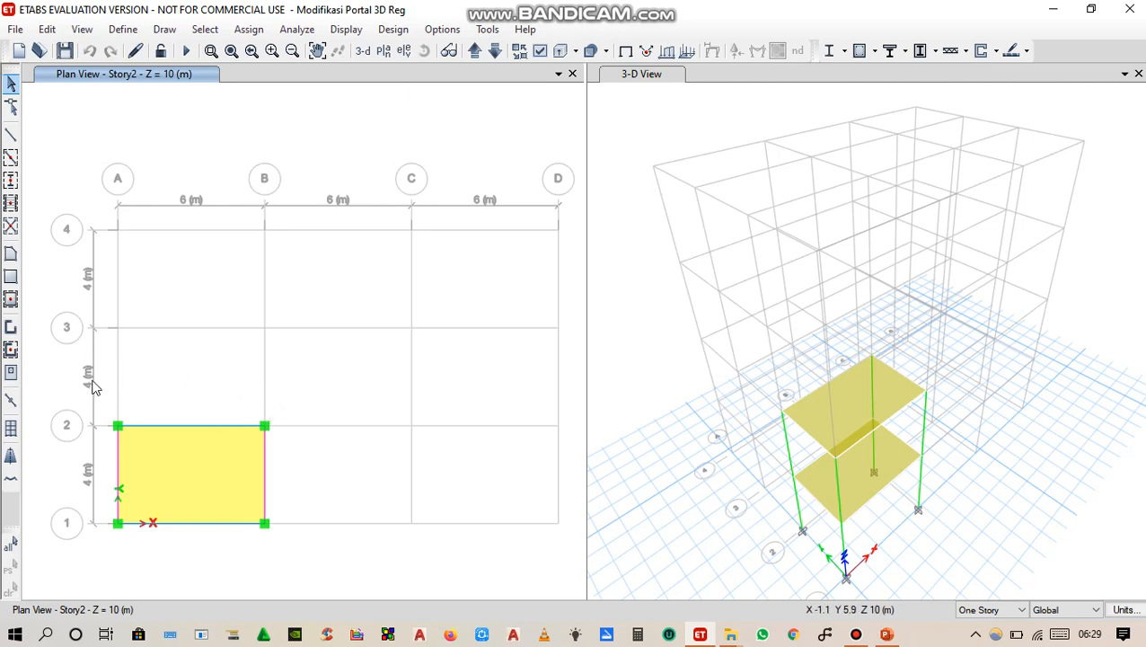
# - Try window selections on Story2 around the whole bay A–B/1–2 and around its grid A side, clearing each selection
pyautogui.moveTo(98, 408); pyautogui.dragTo(299, 567)
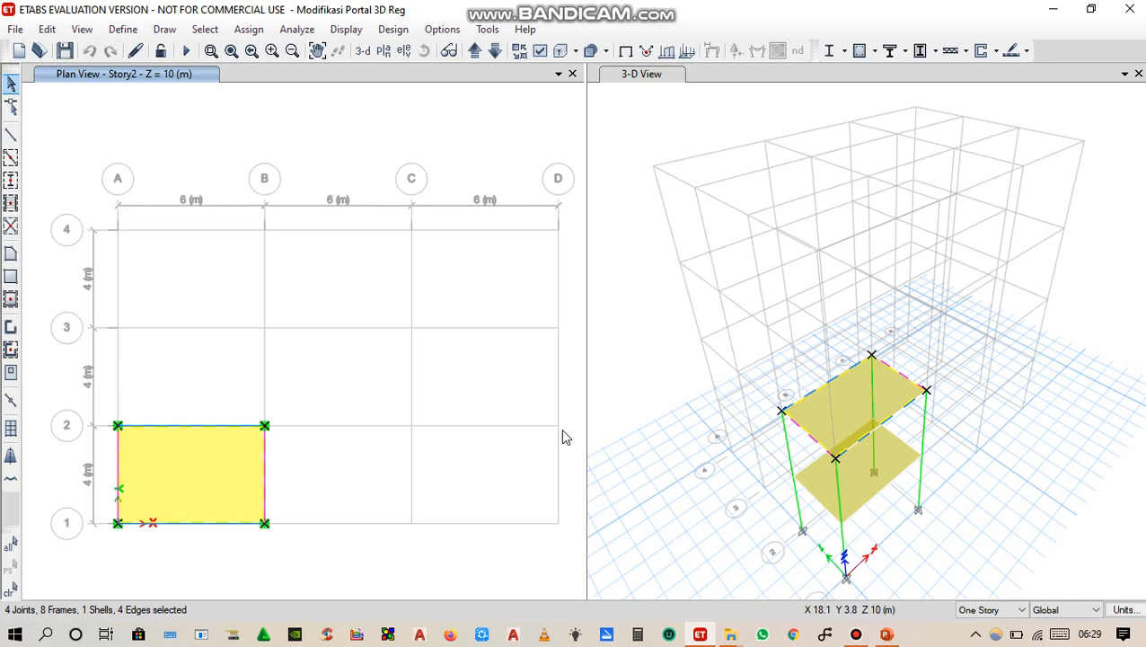
pyautogui.click(13, 591)
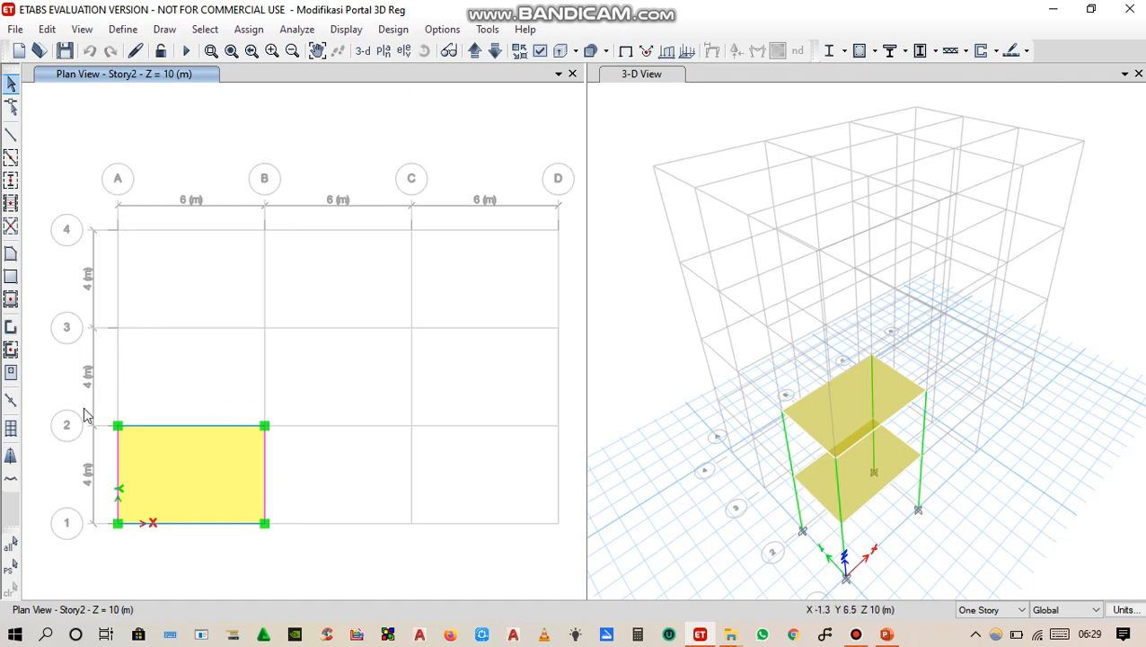
pyautogui.moveTo(89, 415); pyautogui.dragTo(152, 564)
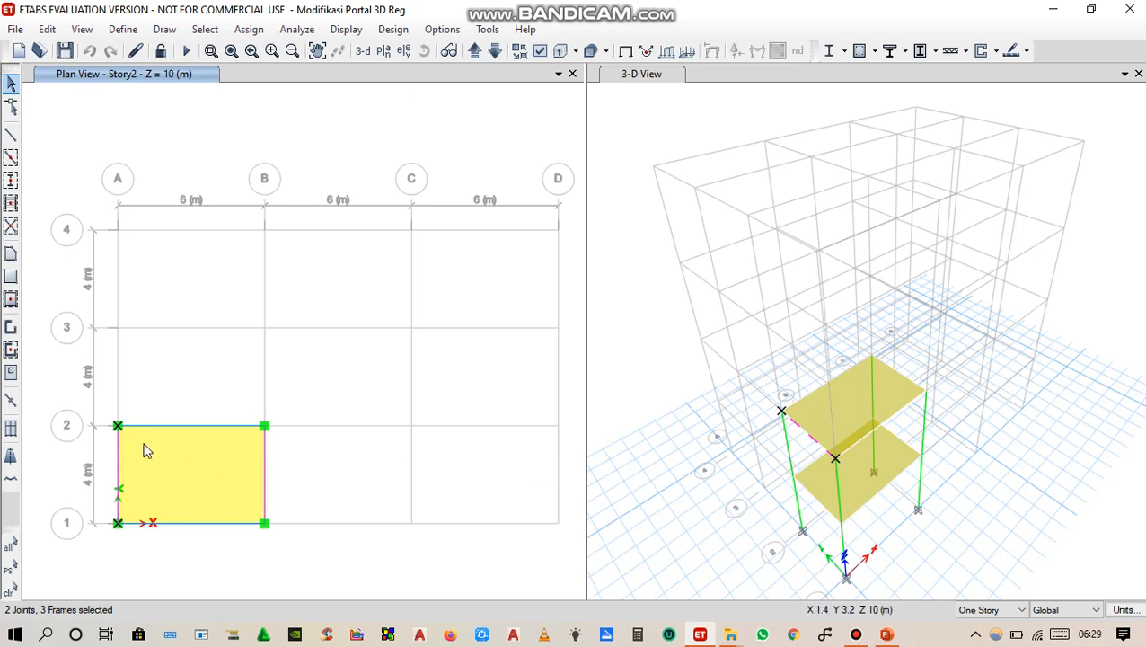
pyautogui.click(9, 591)
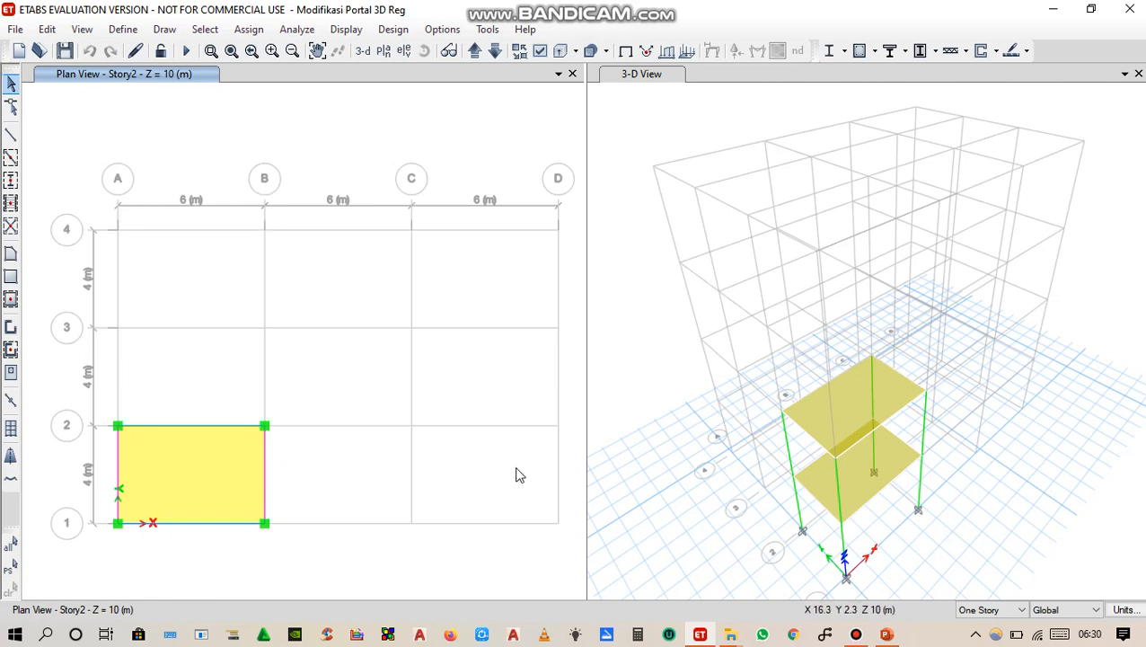
# - Rotate the 3-D view to a lower side angle, try a crossing selection of the grid B members and slabs, and clear it
pyautogui.click(641, 132)
pyautogui.click(422, 52)
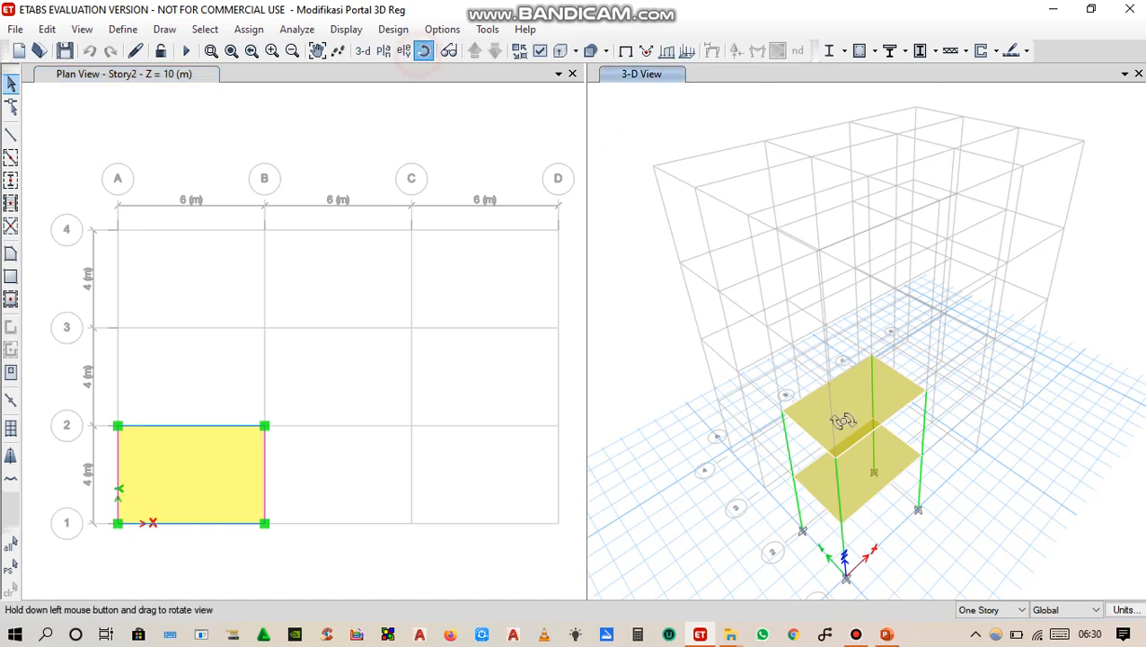
pyautogui.moveTo(950, 519); pyautogui.dragTo(905, 455)
pyautogui.moveTo(924, 562); pyautogui.dragTo(806, 308)
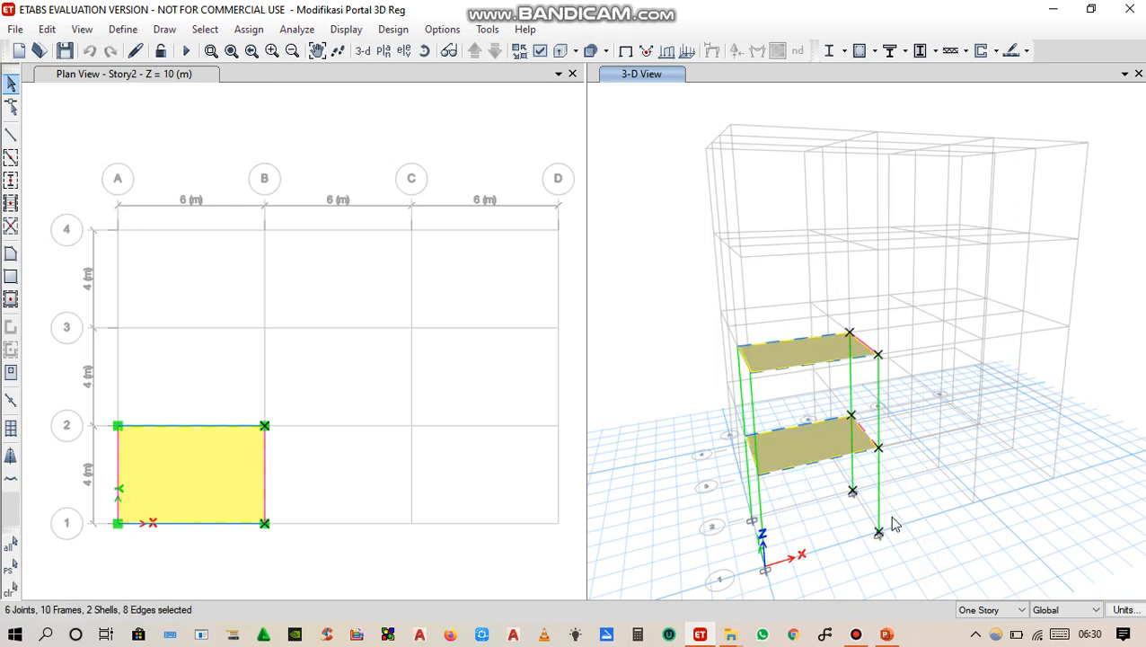
pyautogui.moveTo(909, 557); pyautogui.dragTo(804, 306)
pyautogui.moveTo(803, 304); pyautogui.dragTo(794, 304)
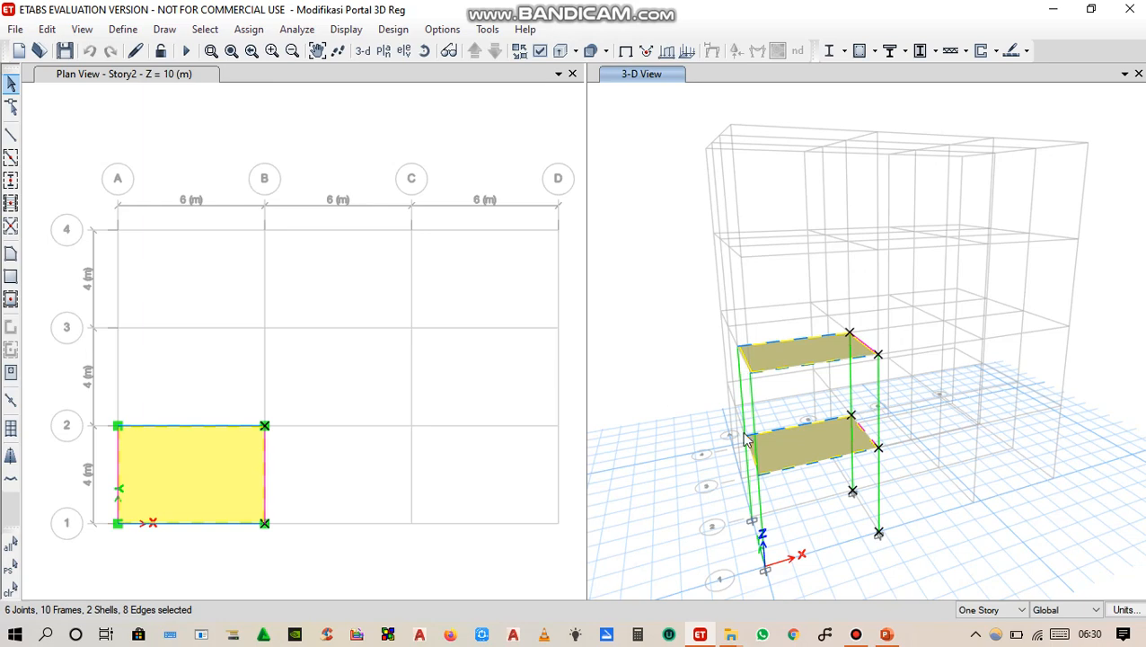
pyautogui.click(12, 590)
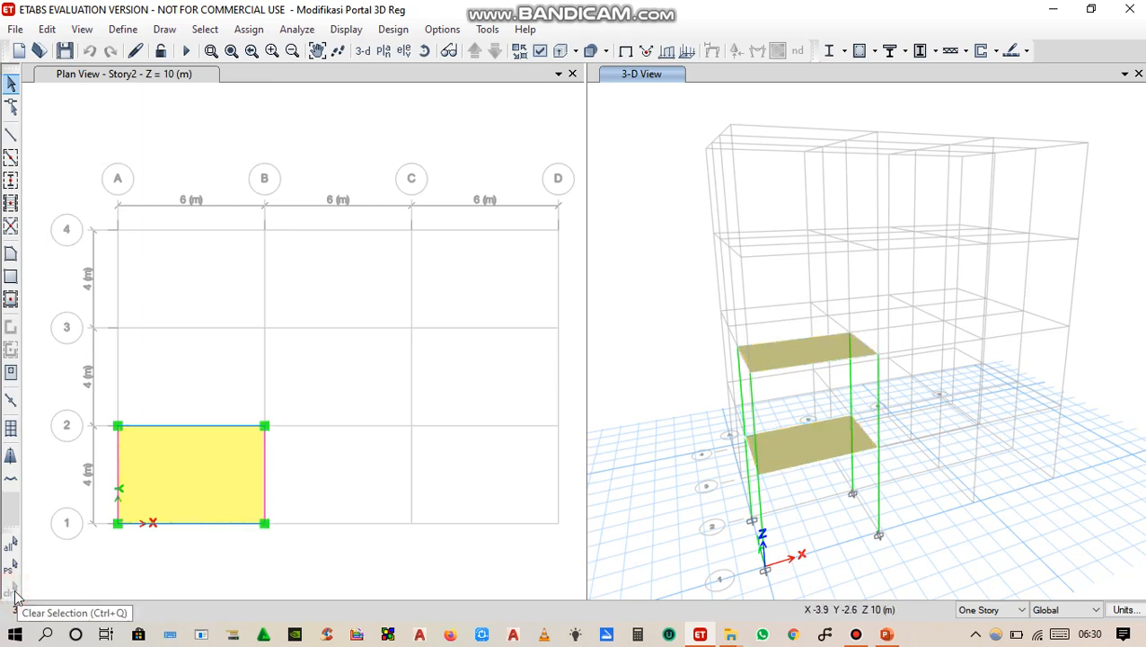
# - Try a crossing selection in plan over the grid B side of the bay with One Story active, and clear it
pyautogui.click(282, 141)
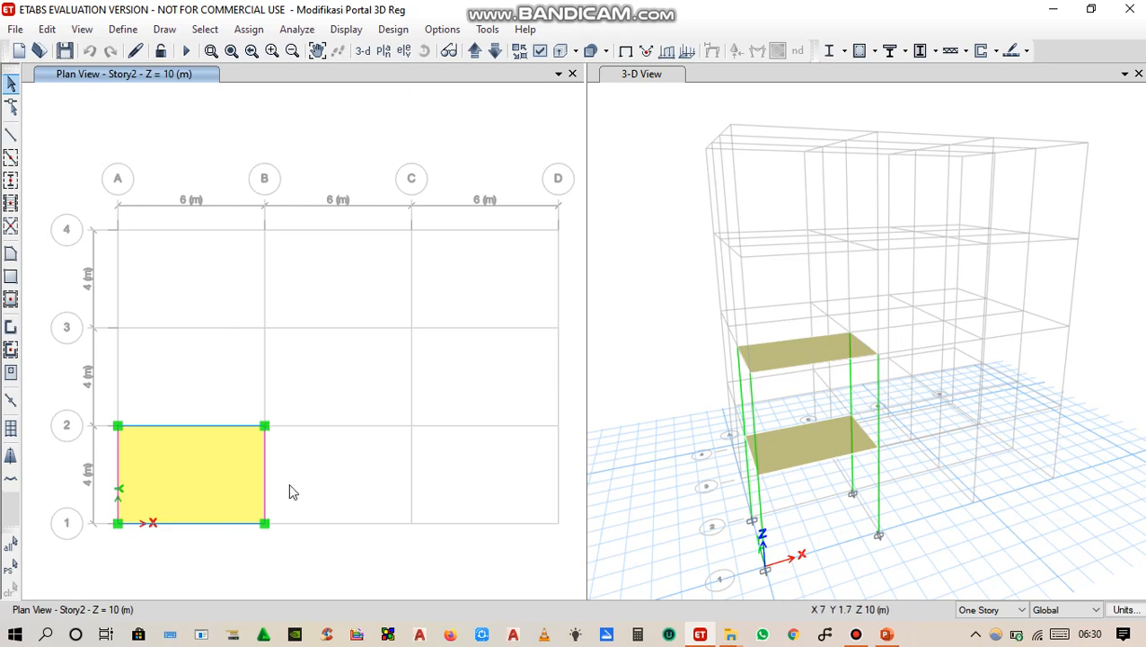
pyautogui.click(314, 555)
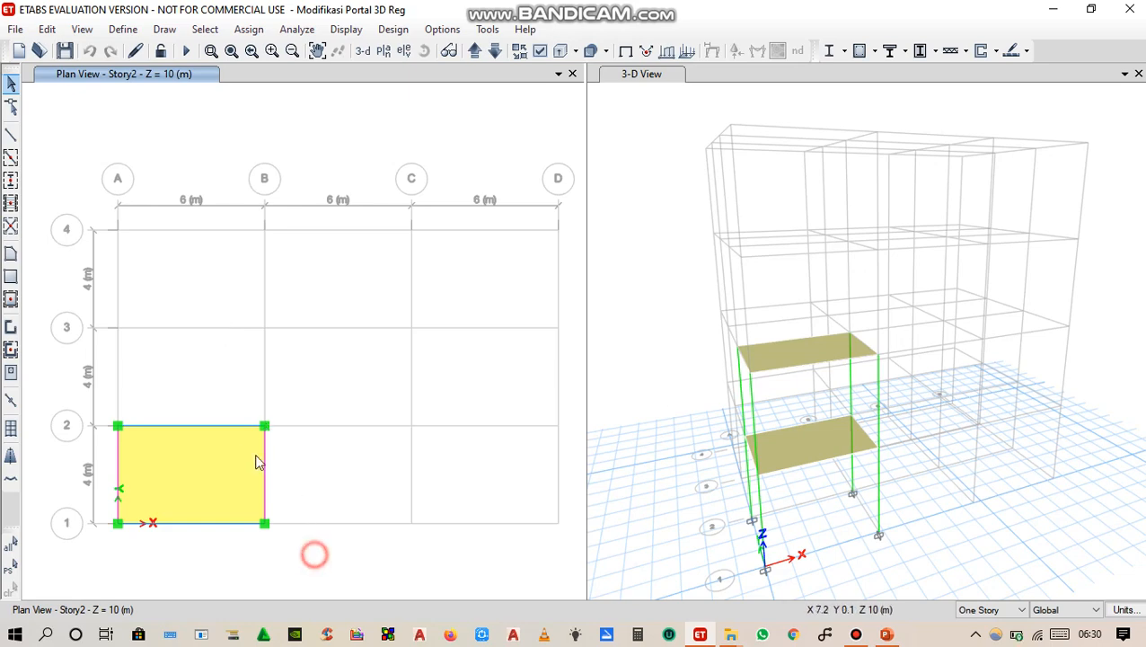
pyautogui.click(310, 553)
pyautogui.moveTo(277, 516); pyautogui.dragTo(199, 368)
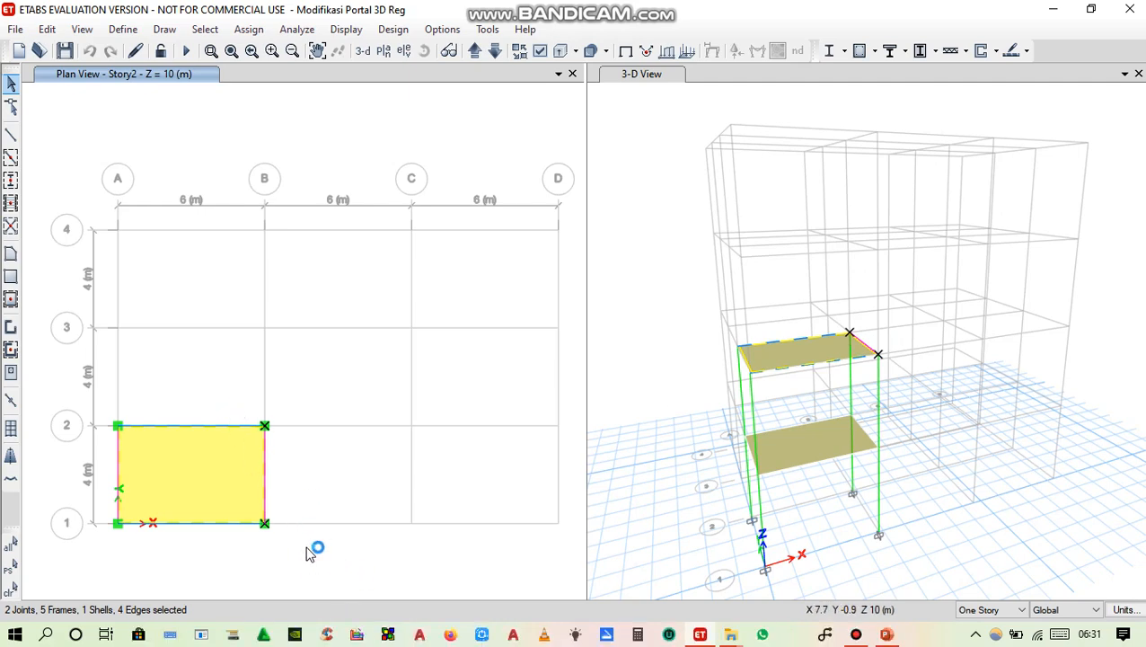
pyautogui.moveTo(305, 534); pyautogui.dragTo(216, 391)
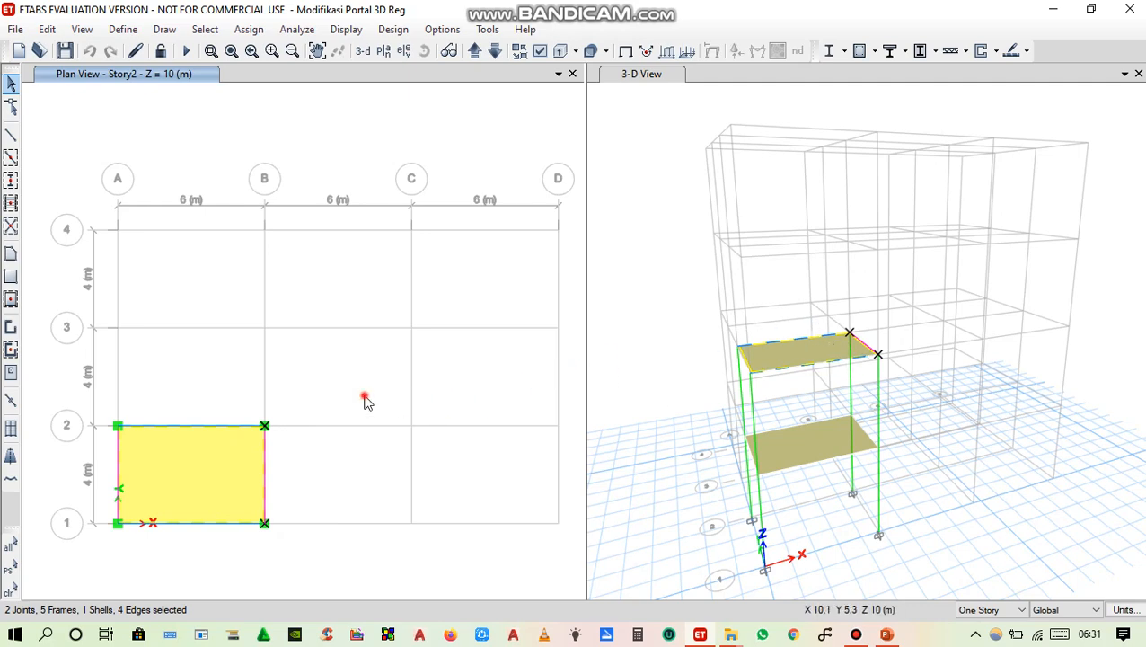
pyautogui.click(12, 589)
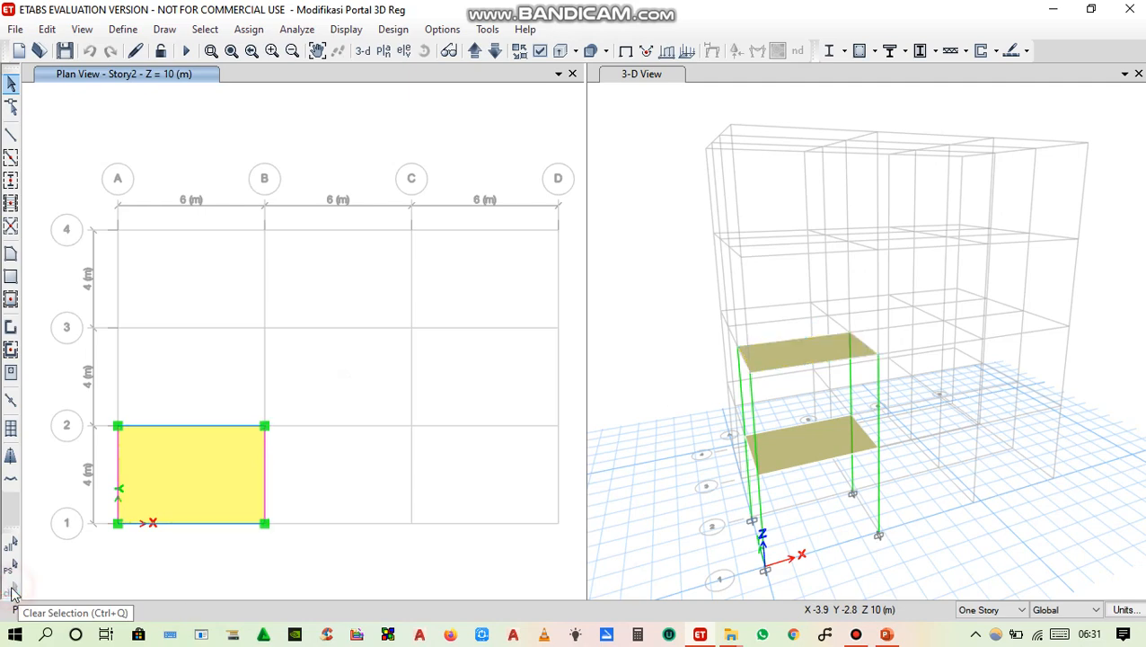
# - Set the story scope to All Stories and select the grid B beam and the slab of bay A–B/1–2 in plan
pyautogui.click(1021, 610)
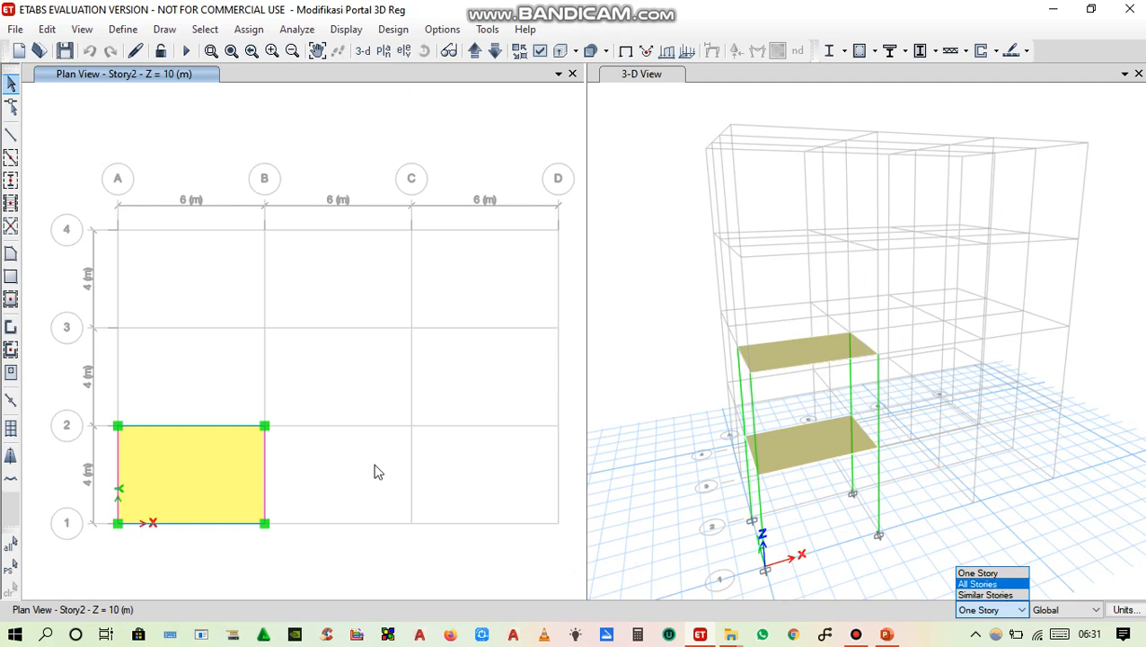
pyautogui.click(985, 584)
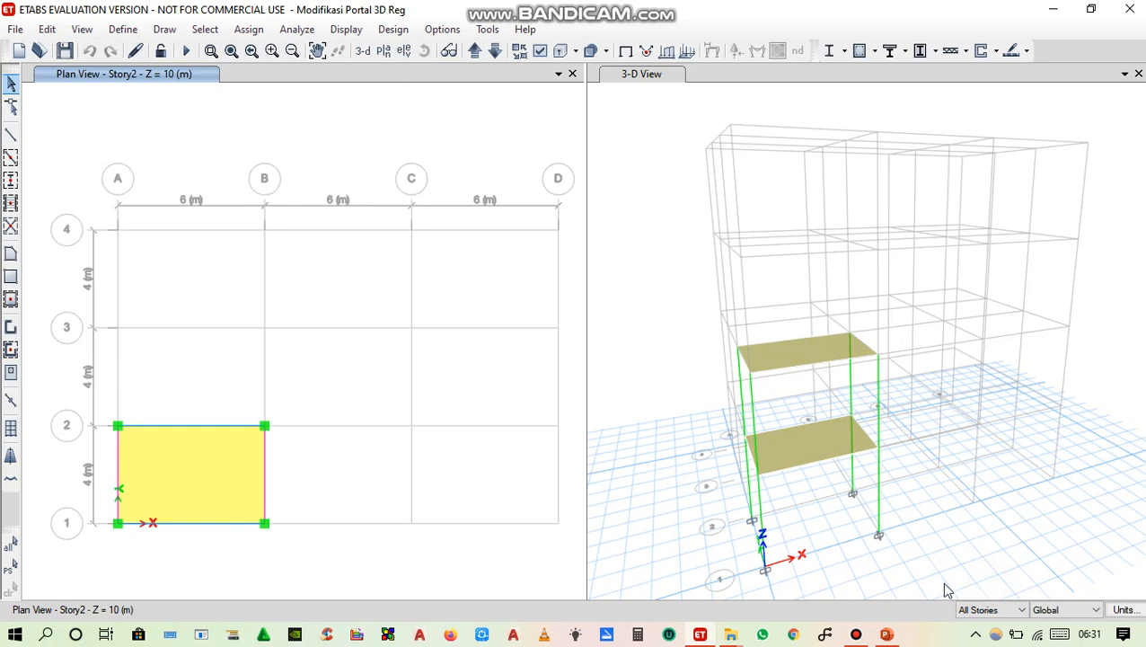
pyautogui.click(266, 474)
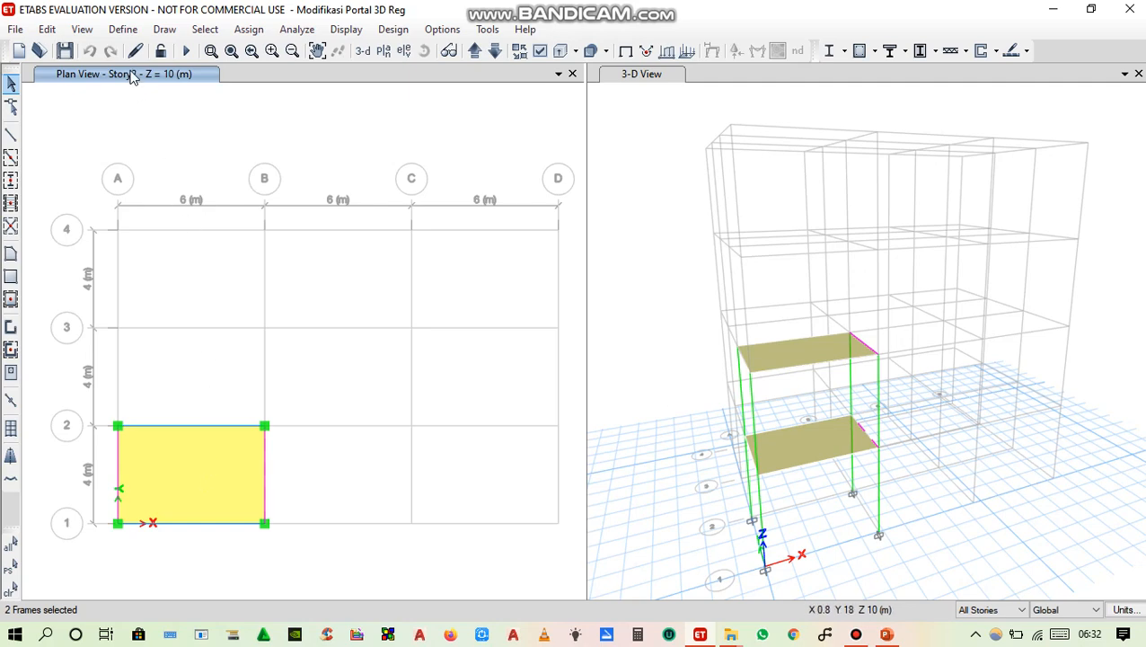
pyautogui.click(195, 475)
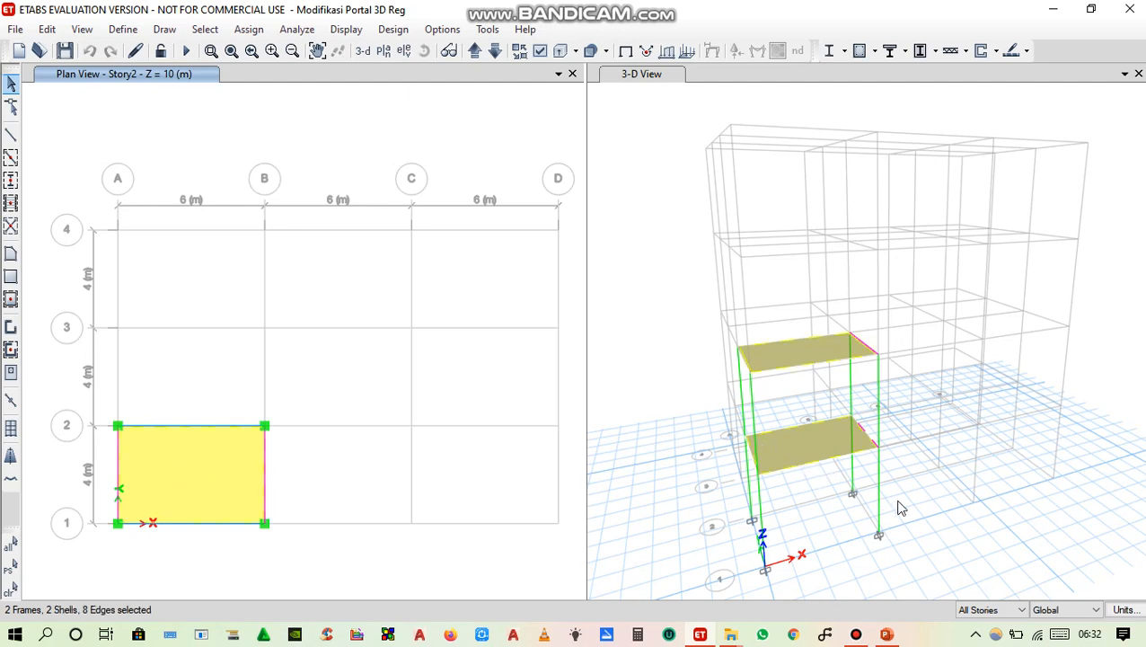
# - Add the grid B columns, joints and adjoining X-direction beams to the all-stories selection with a crossing window between grids 1 and 2
pyautogui.click(1021, 611)
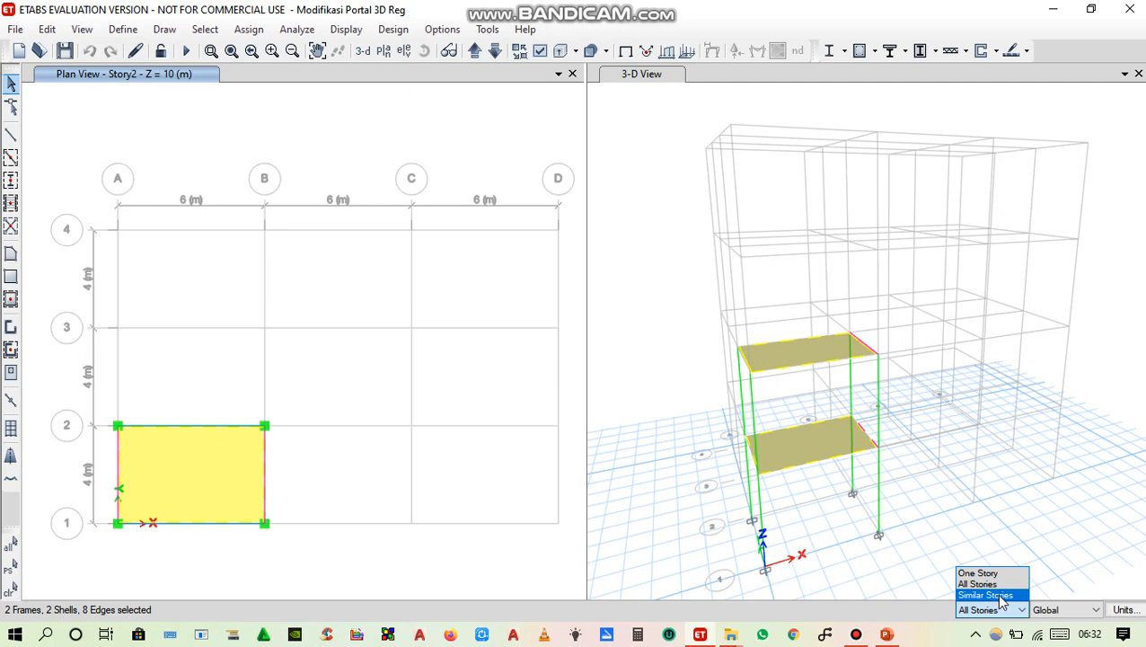
pyautogui.click(415, 589)
pyautogui.moveTo(313, 542); pyautogui.dragTo(199, 363)
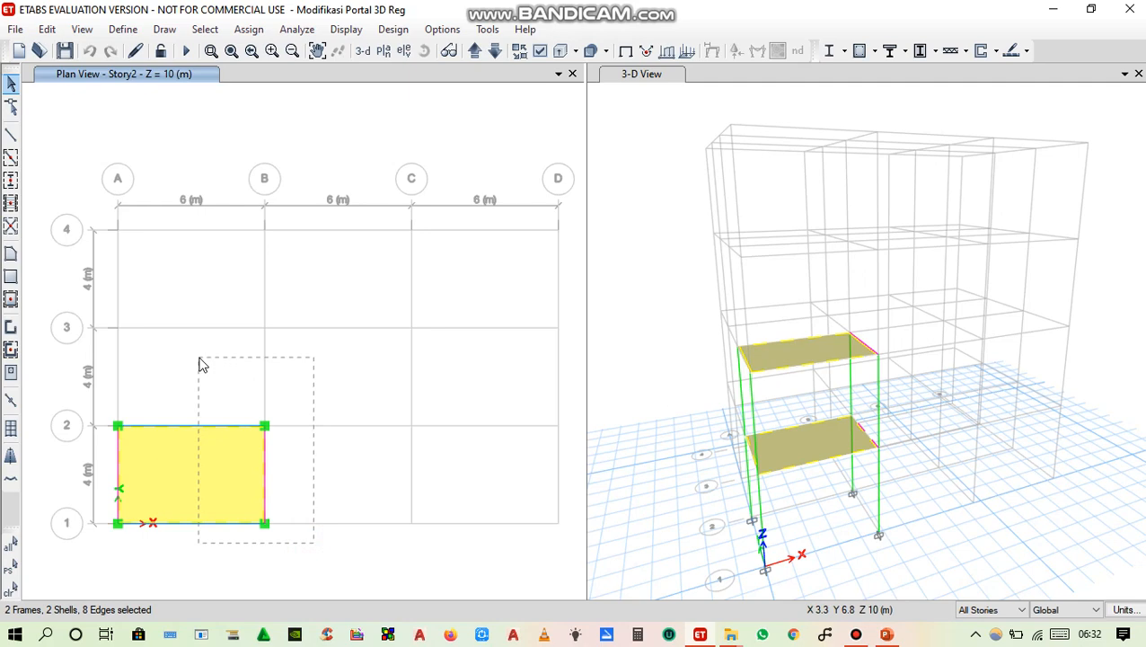
pyautogui.moveTo(199, 363); pyautogui.dragTo(200, 363)
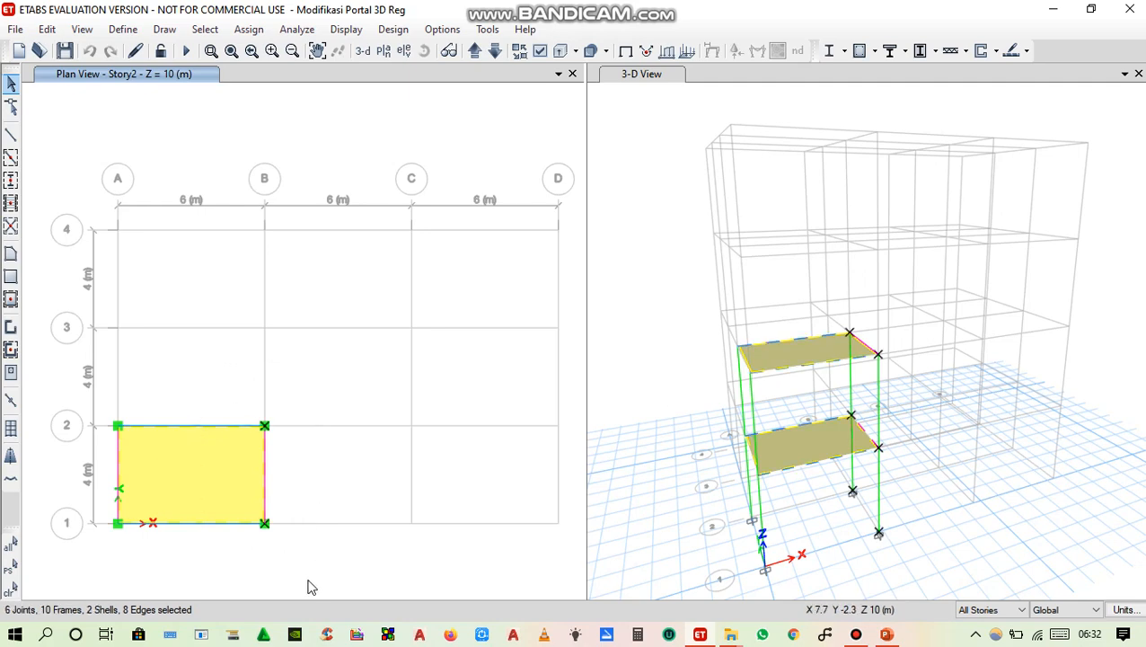
pyautogui.moveTo(312, 550); pyautogui.dragTo(200, 384)
pyautogui.moveTo(199, 384); pyautogui.dragTo(199, 385)
pyautogui.moveTo(340, 563); pyautogui.dragTo(201, 372)
# - Switch to PowerPoint and review the Edit – Replicate – Linear instruction on the X-axis replicate slide
pyautogui.click(885, 633)
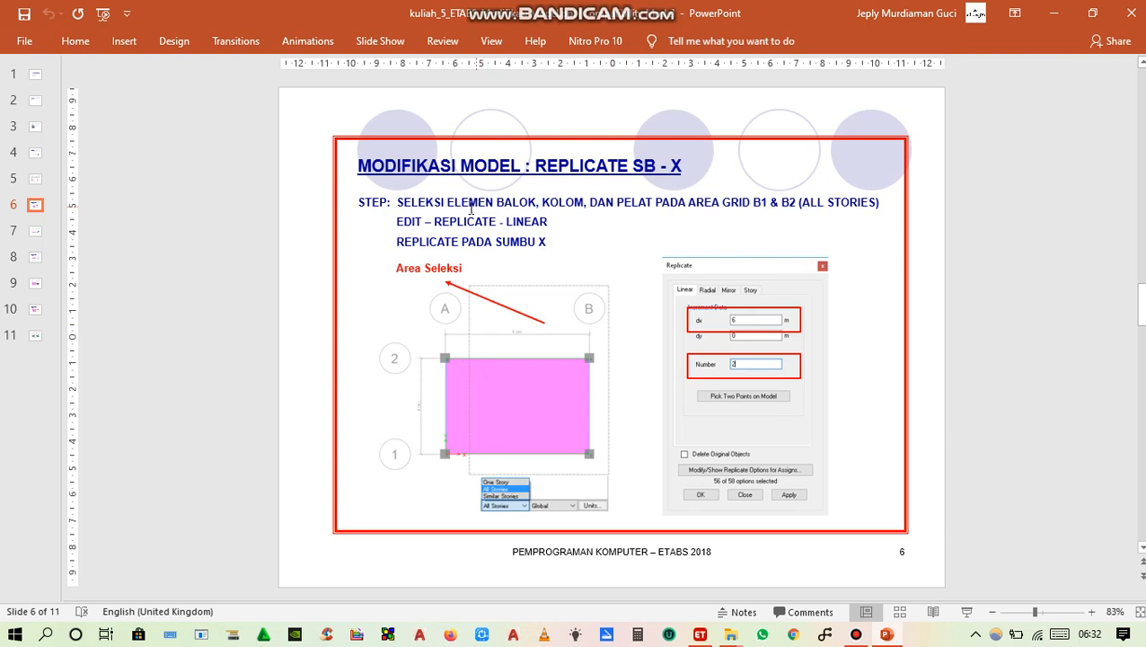
pyautogui.moveTo(397, 221); pyautogui.dragTo(550, 223)
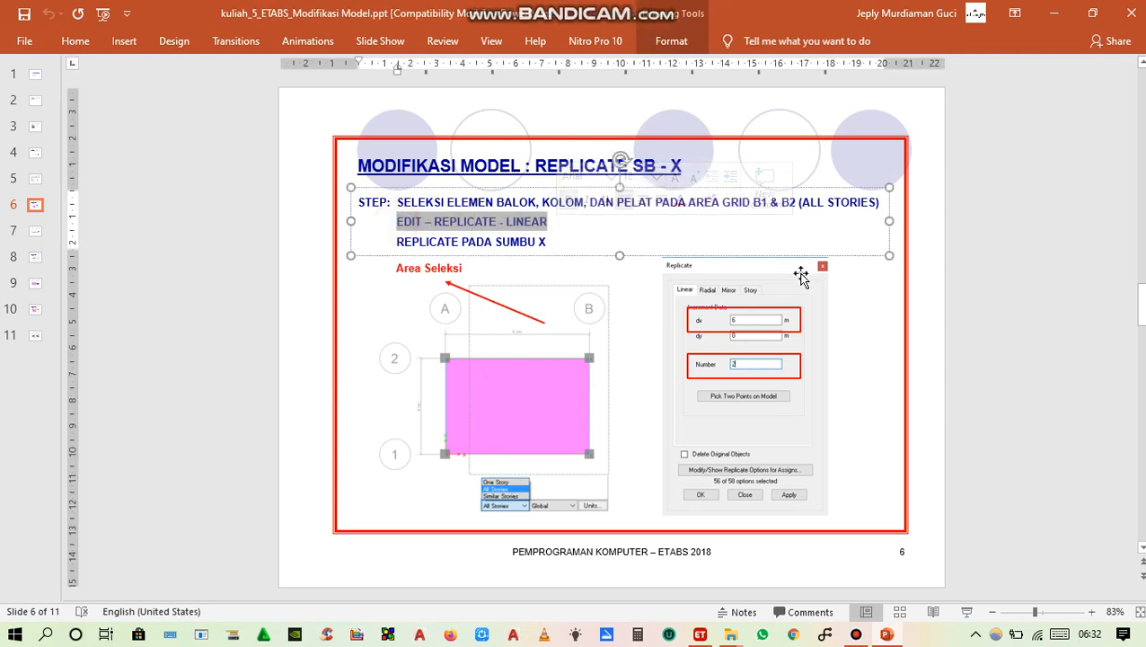
pyautogui.click(1051, 324)
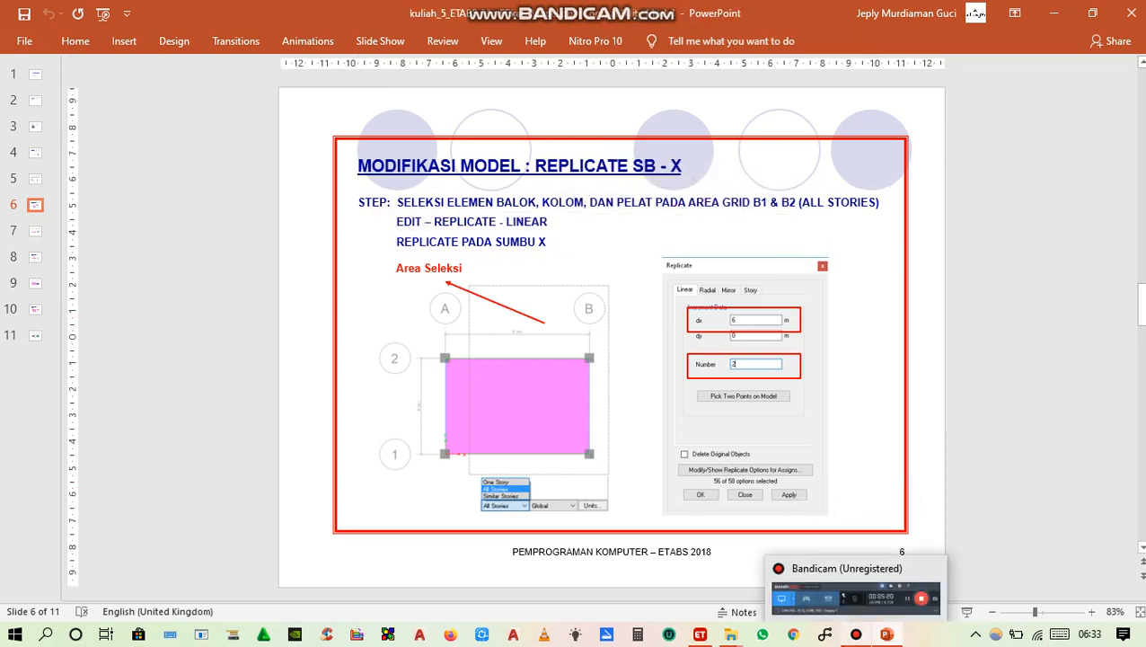
pyautogui.click(855, 634)
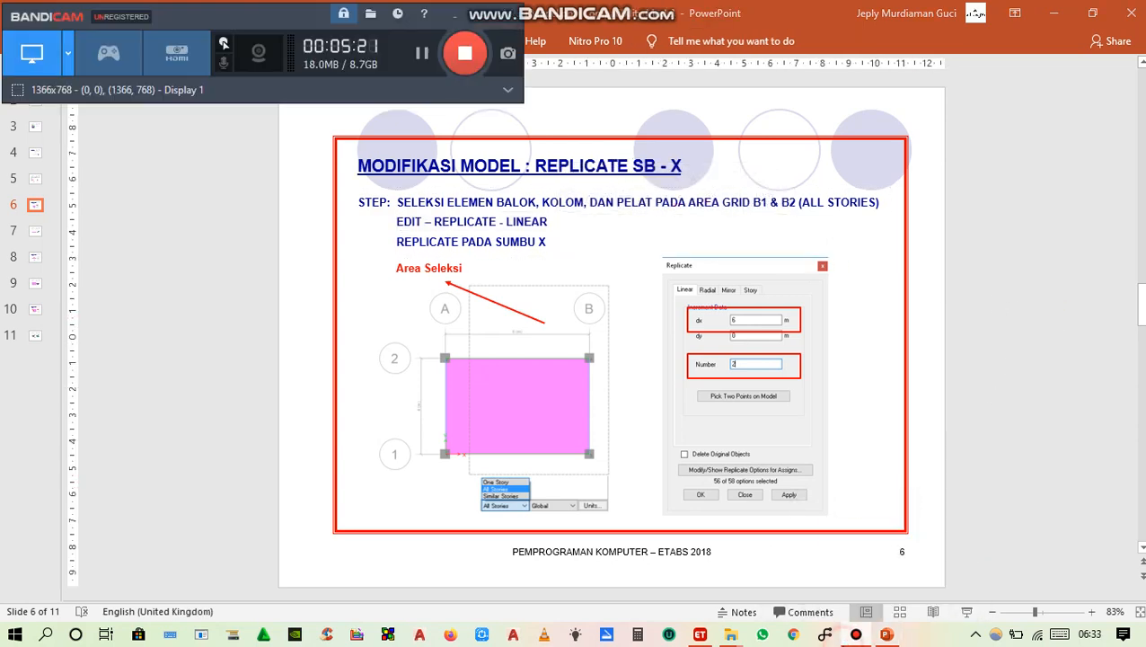
# - Switch back to ETABS and open Replicate for the selected objects, setting a linear dx increment of 6 m
pyautogui.click(699, 634)
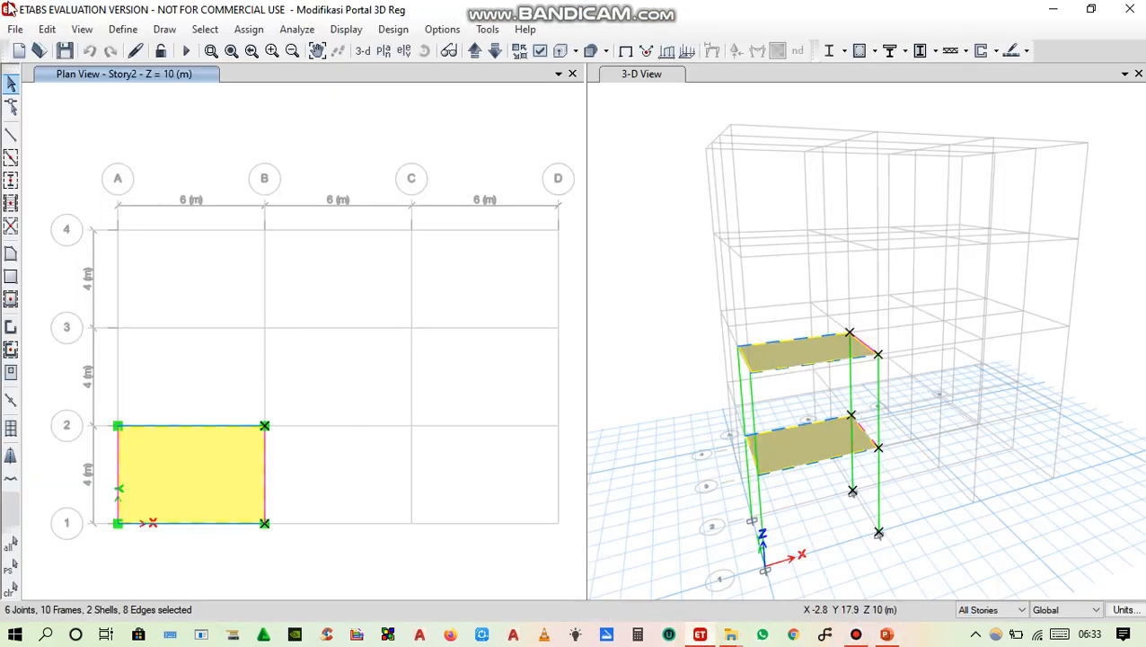
pyautogui.click(48, 31)
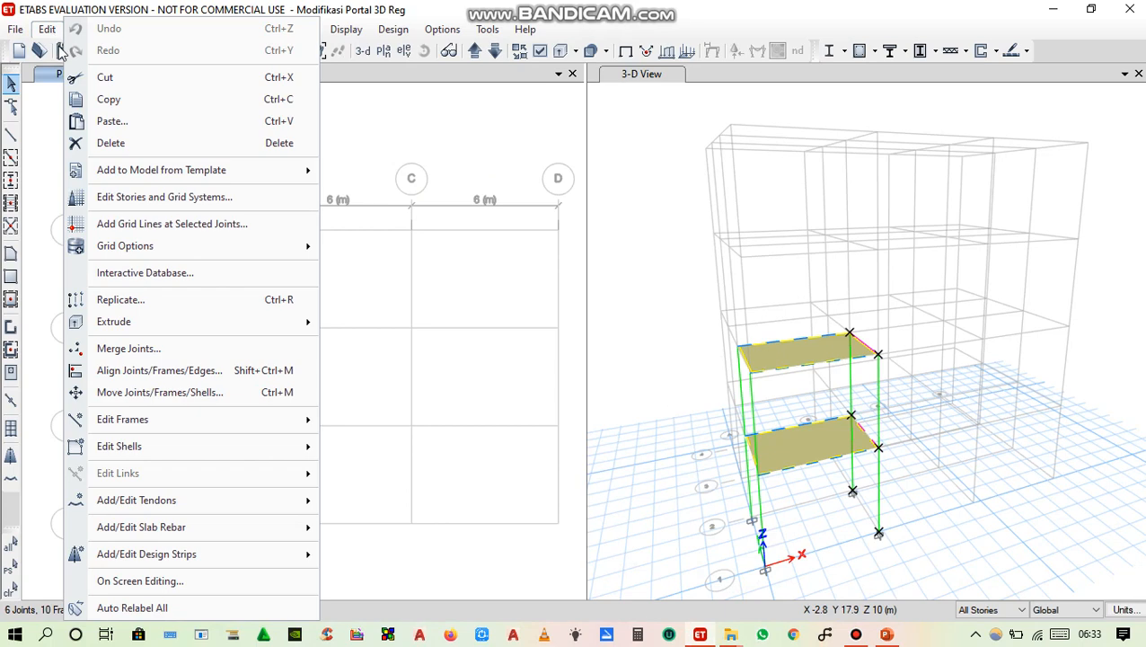
pyautogui.click(259, 300)
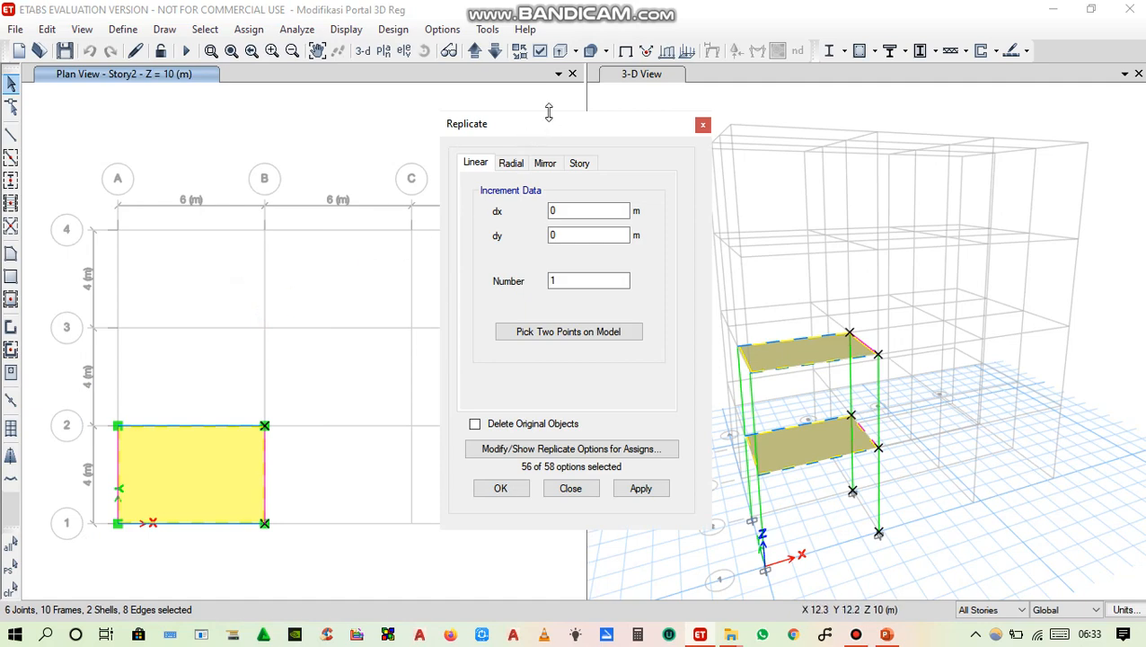
pyautogui.moveTo(547, 133); pyautogui.dragTo(414, 126)
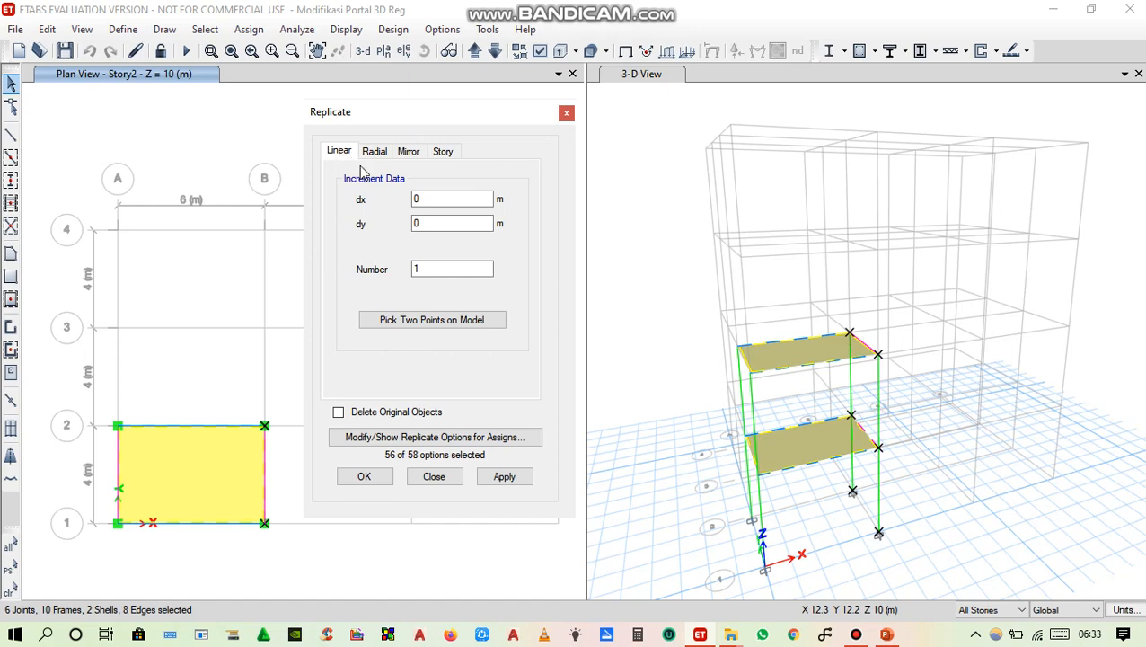
pyautogui.click(420, 198)
pyautogui.doubleClick(424, 198)
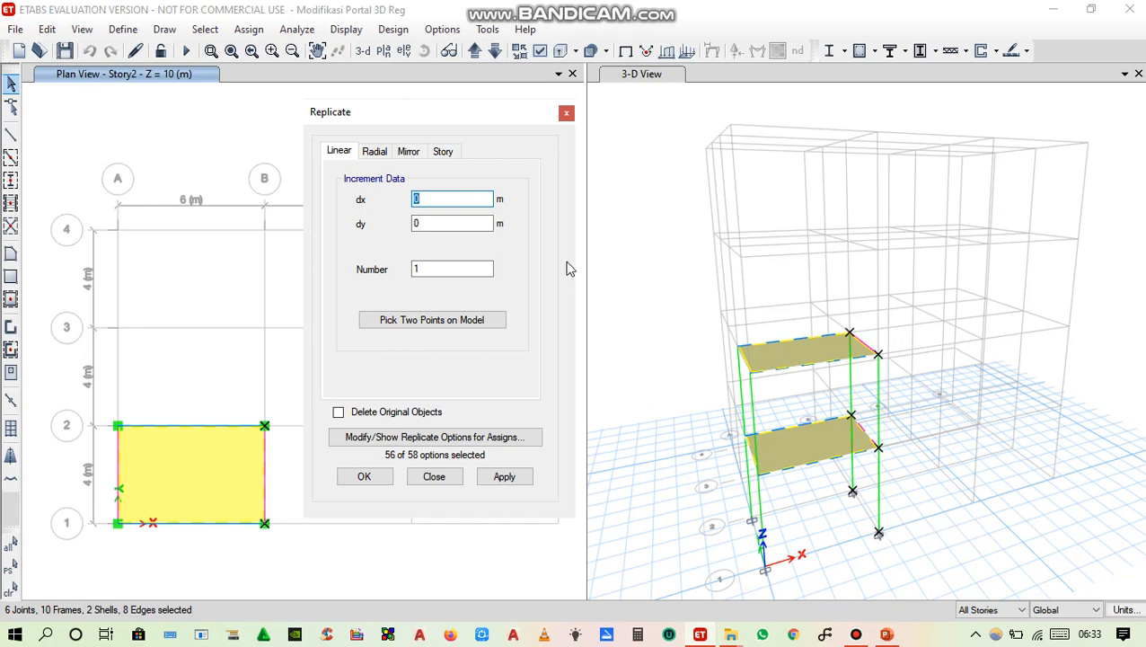
pyautogui.write('6')
# - Set the number of copies to 2 and apply the linear replication along X
pyautogui.click(440, 274)
pyautogui.moveTo(450, 110); pyautogui.dragTo(444, 55)
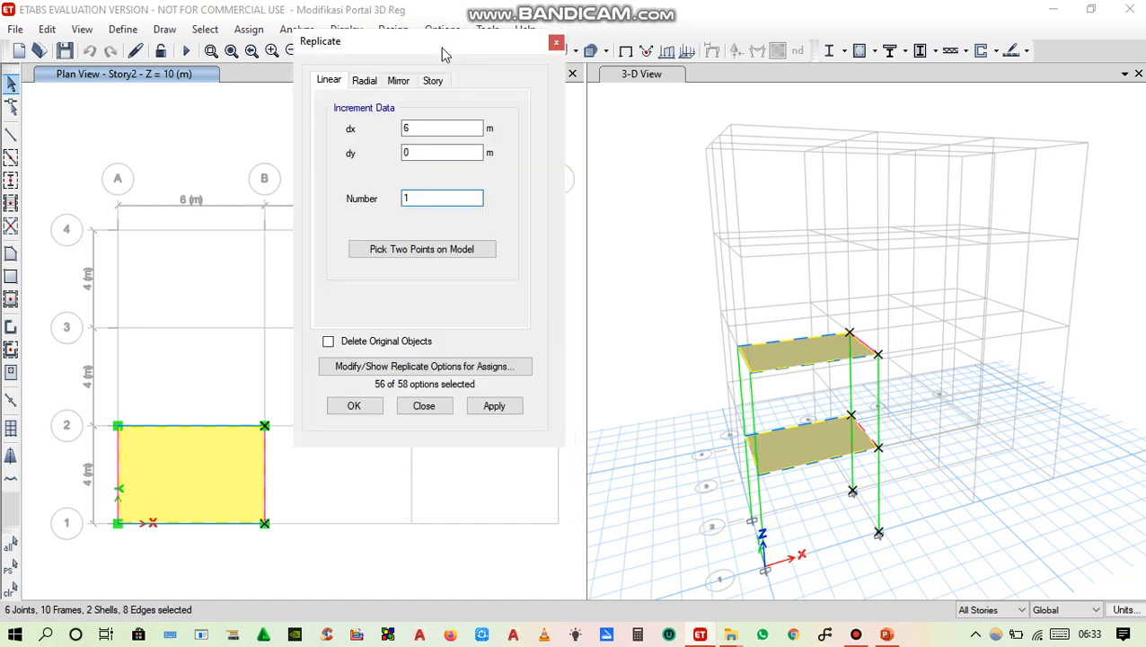
pyautogui.doubleClick(418, 197)
pyautogui.moveTo(437, 52); pyautogui.dragTo(991, 158)
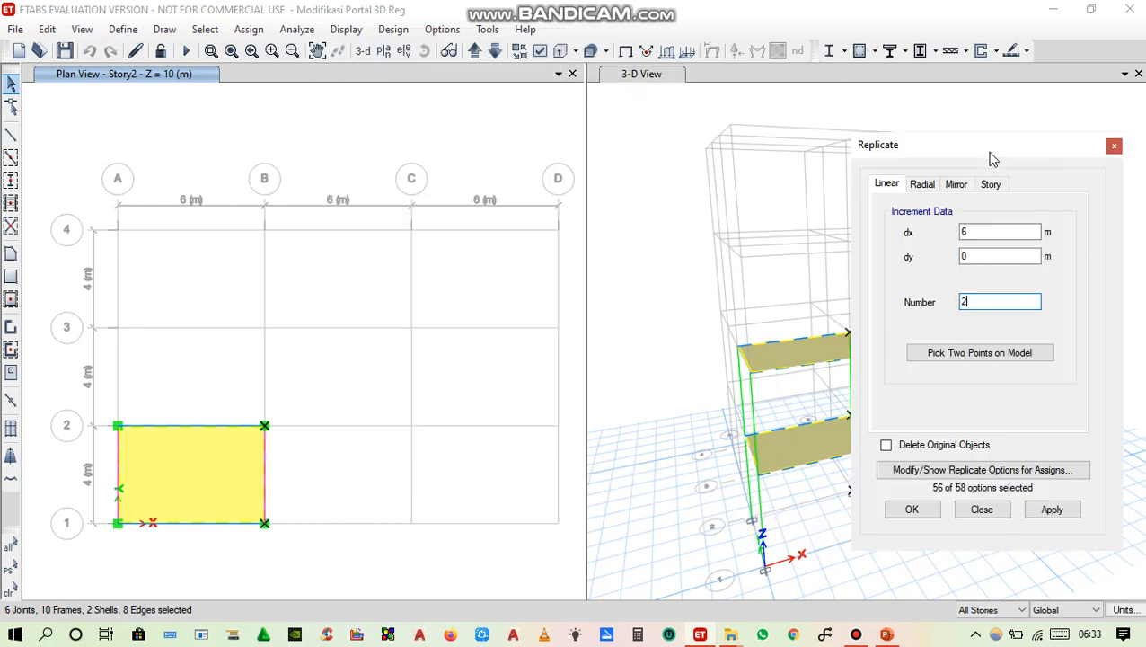
pyautogui.click(933, 509)
pyautogui.moveTo(934, 146); pyautogui.dragTo(686, 145)
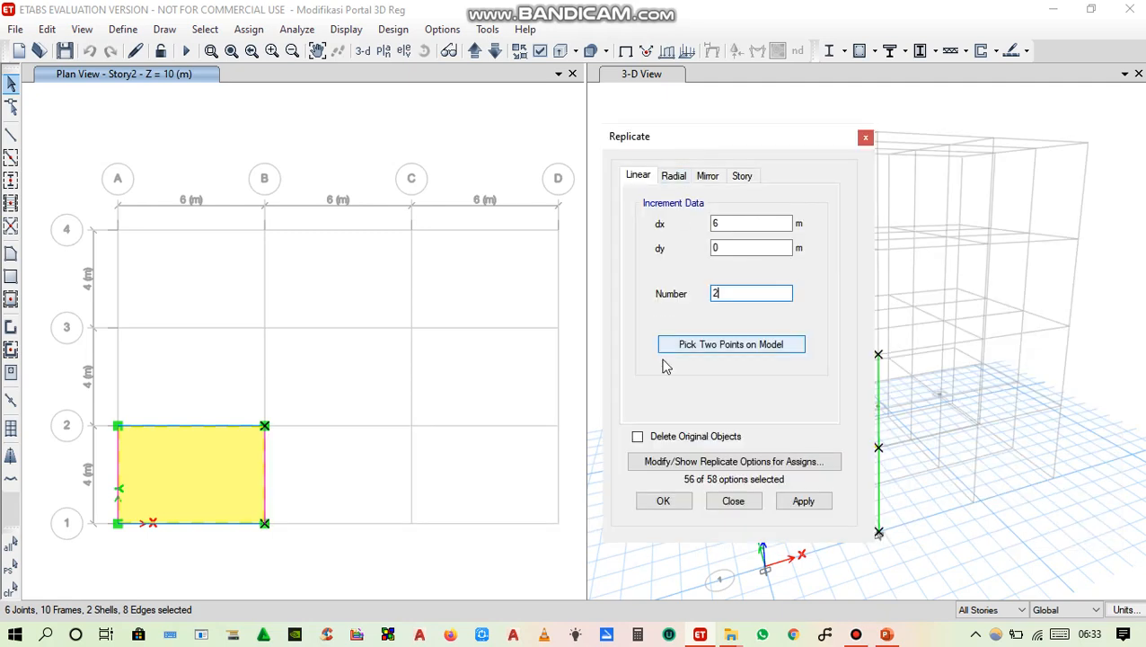
pyautogui.click(670, 501)
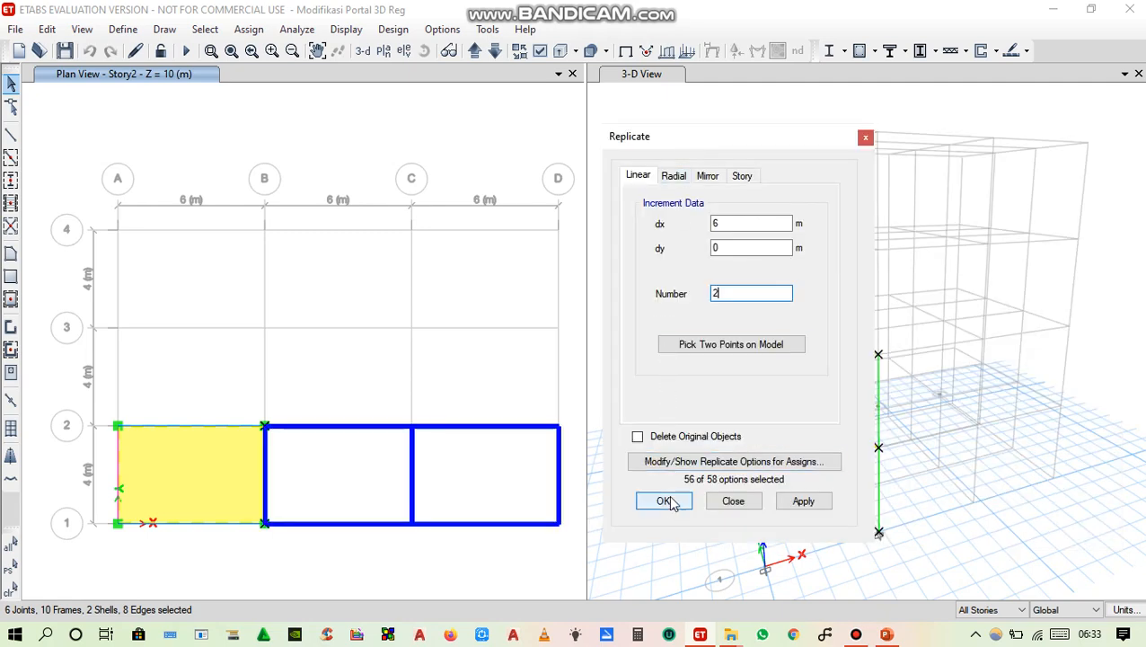
pyautogui.click(803, 502)
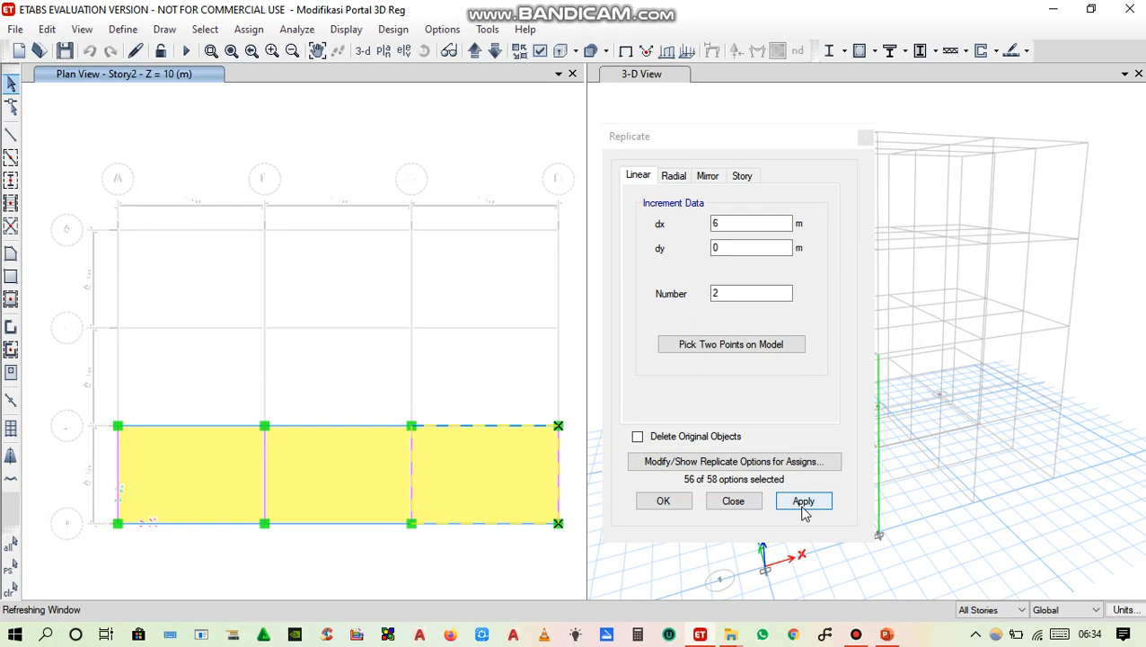
pyautogui.moveTo(719, 139); pyautogui.dragTo(489, 54)
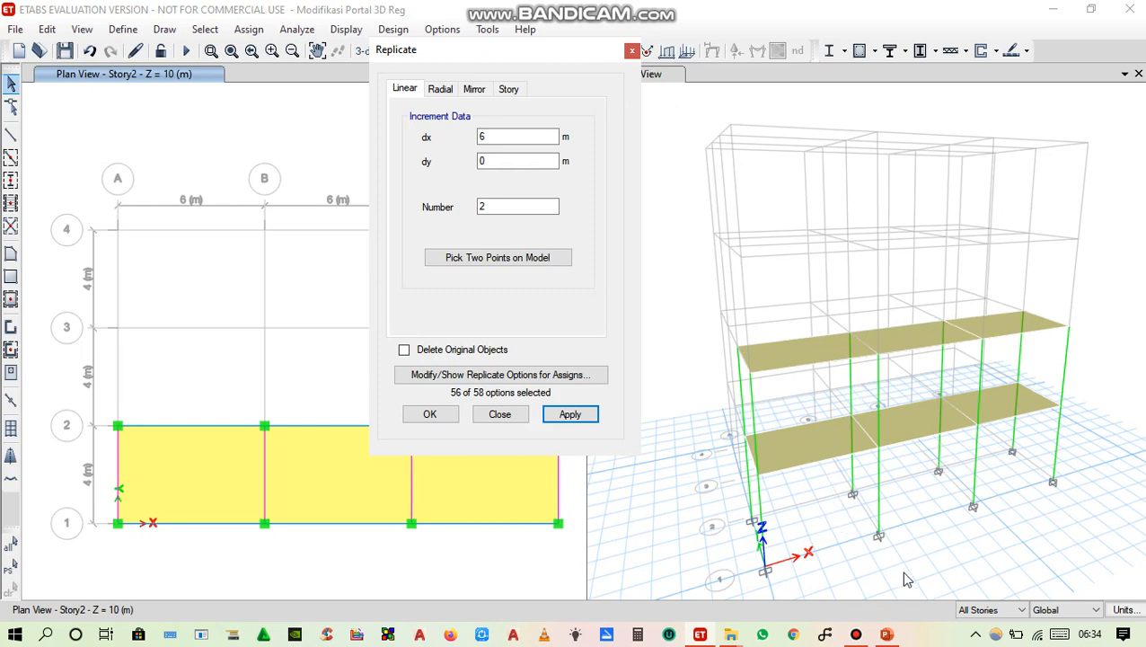
# - Switch to PowerPoint and review the X-axis replicate result slide and the Y-axis replicate instruction slide
pyautogui.click(885, 631)
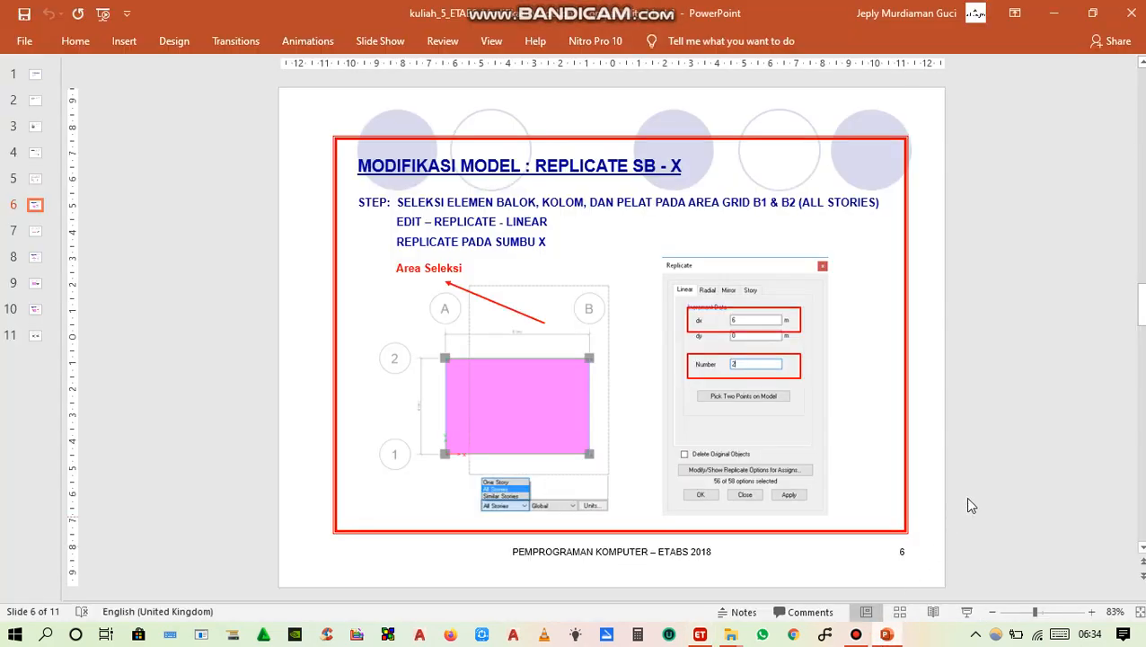
pyautogui.click(1013, 439)
pyautogui.scroll(-1, 1013, 444)
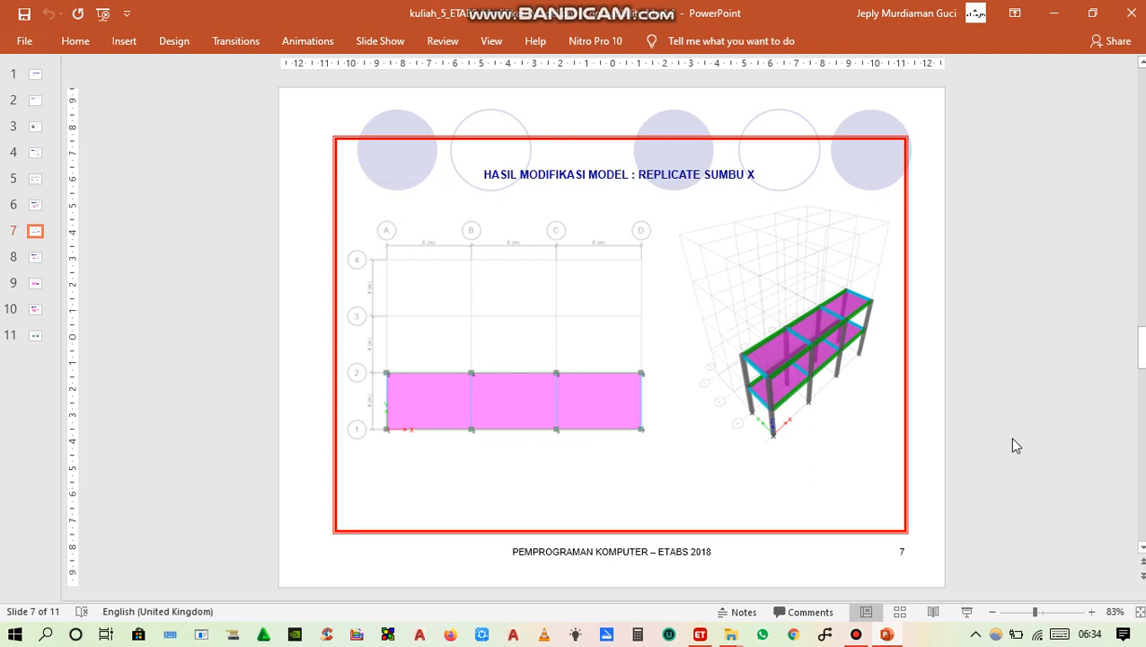
pyautogui.click(995, 440)
pyautogui.scroll(-1, 995, 440)
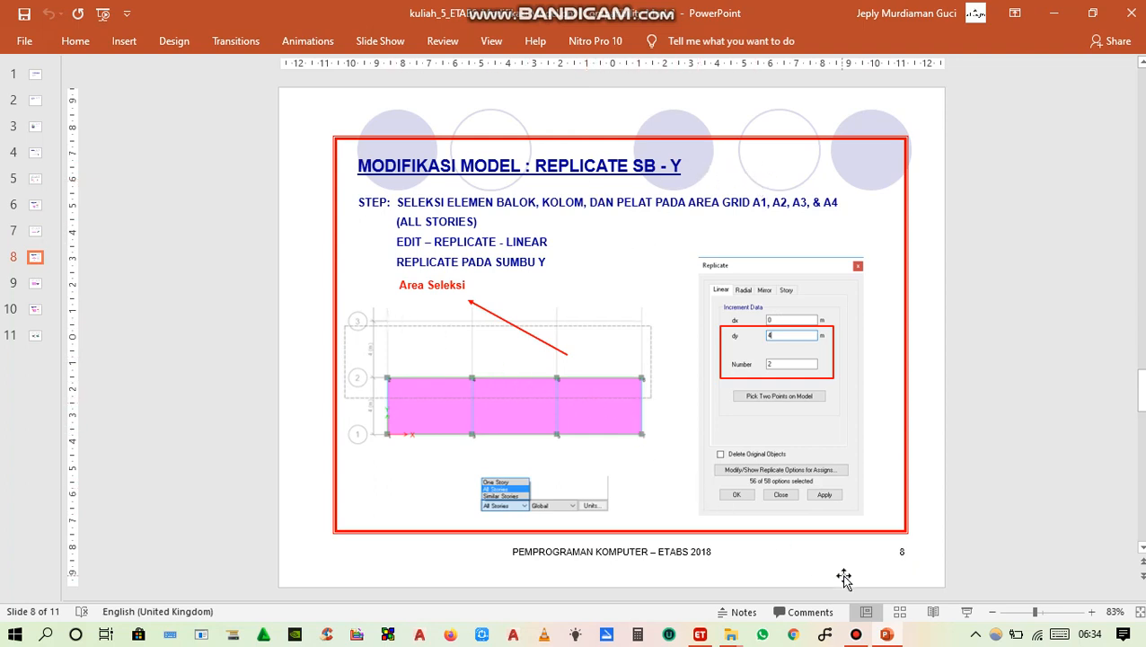
# - Switch back to ETABS, move the Replicate dialog clear of the plan view, and dismiss the license update error
pyautogui.click(700, 634)
pyautogui.moveTo(525, 51); pyautogui.dragTo(773, 72)
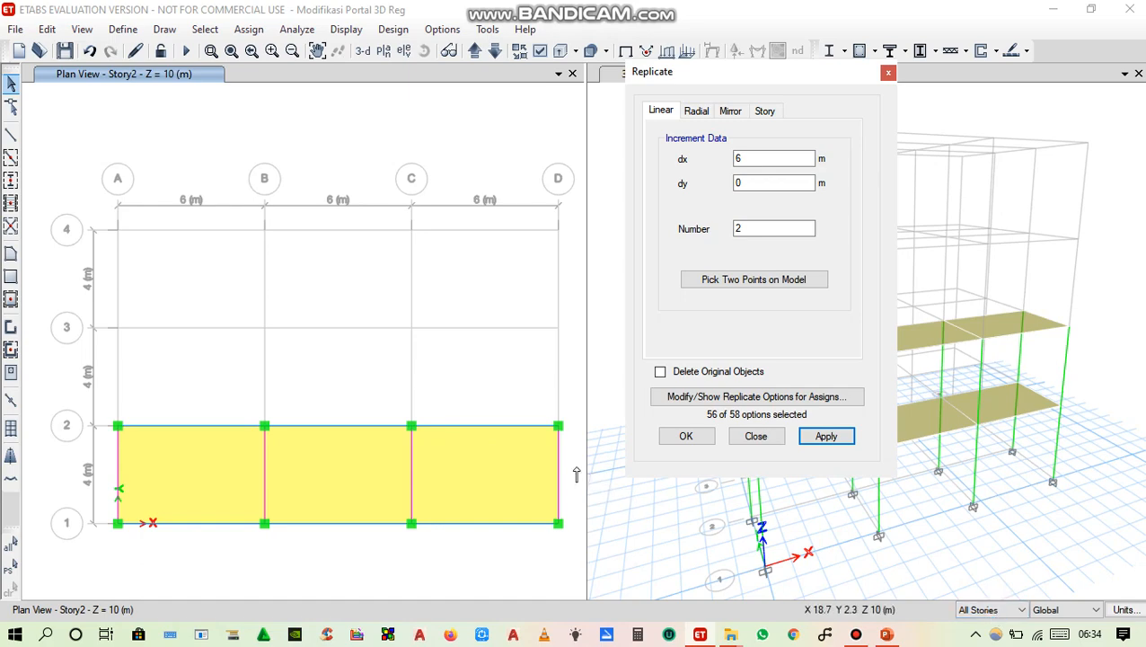
pyautogui.click(12, 83)
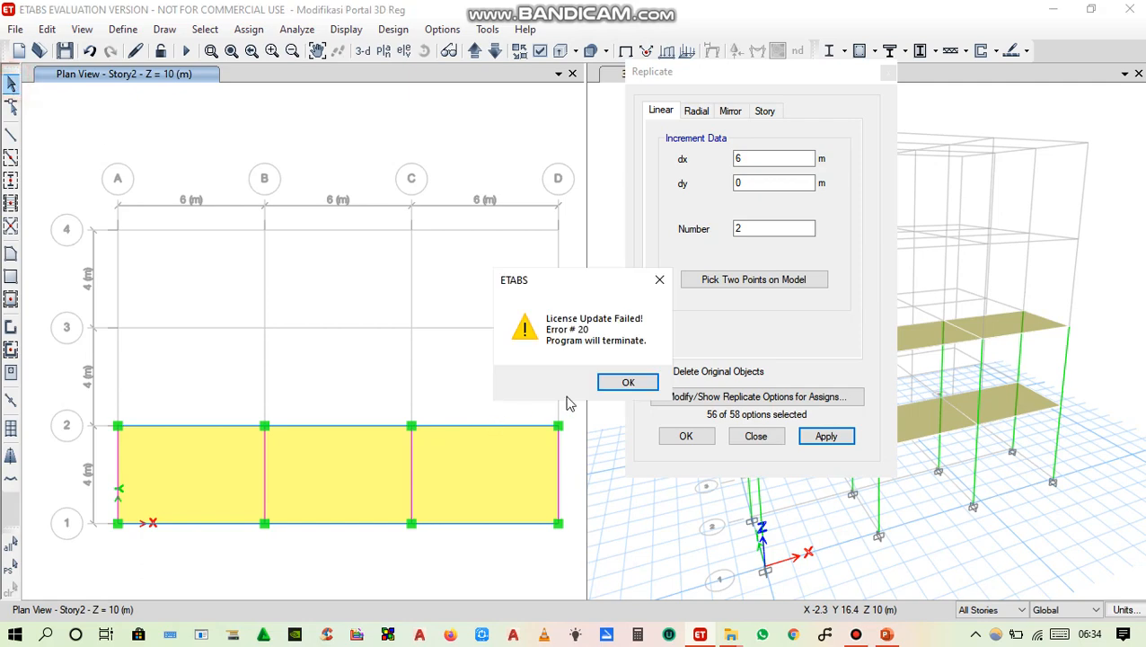
pyautogui.click(621, 383)
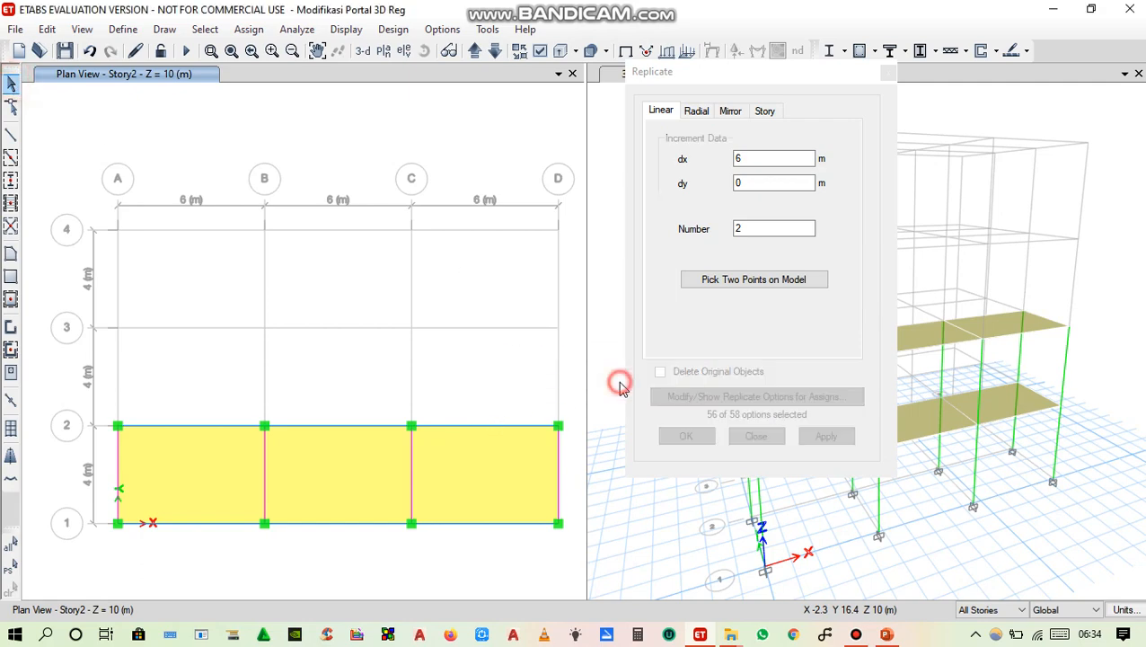
pyautogui.click(528, 384)
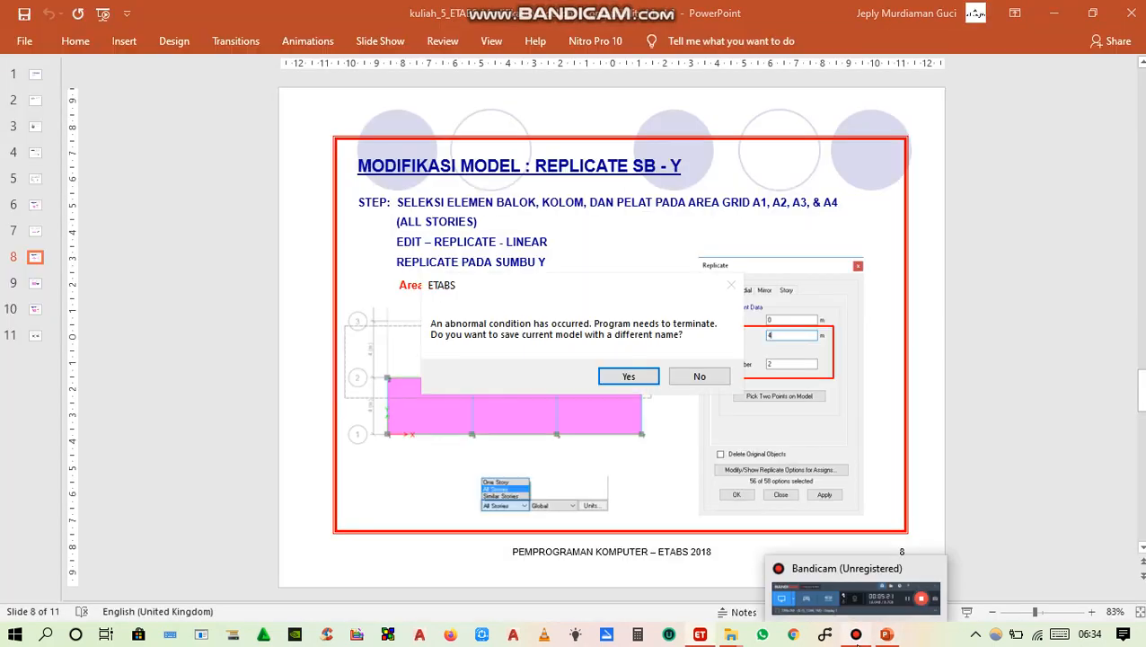
# - Accept saving the current model before the program terminates and choose Modifikasi Portal 3D Reg.EDB as the file name
pyautogui.click(857, 635)
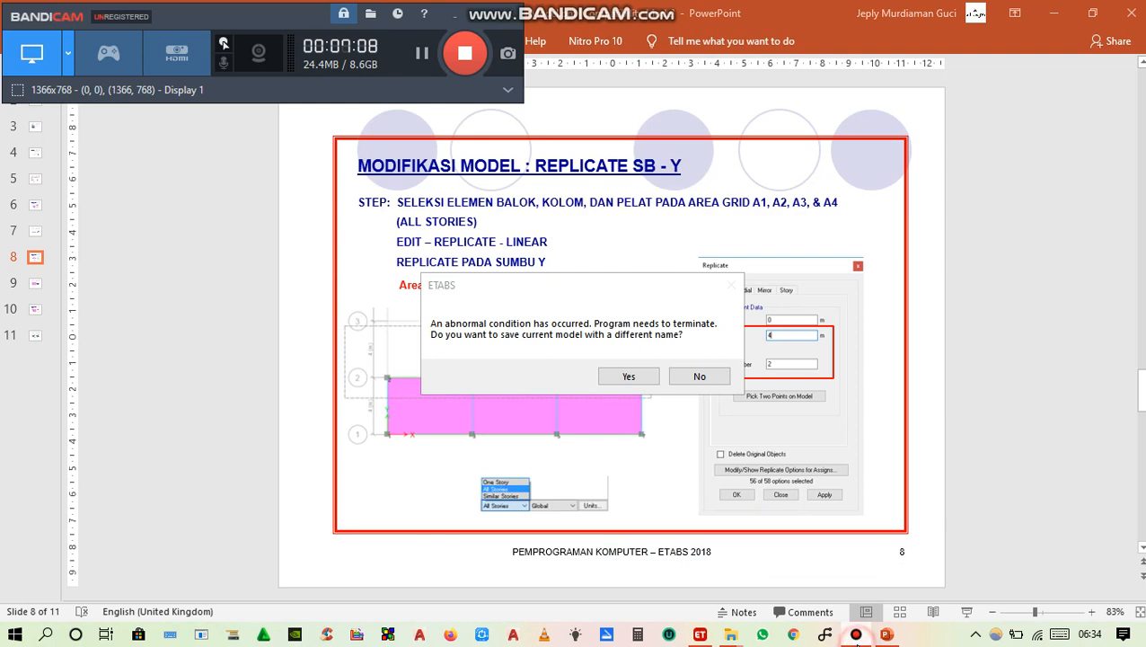
pyautogui.click(628, 376)
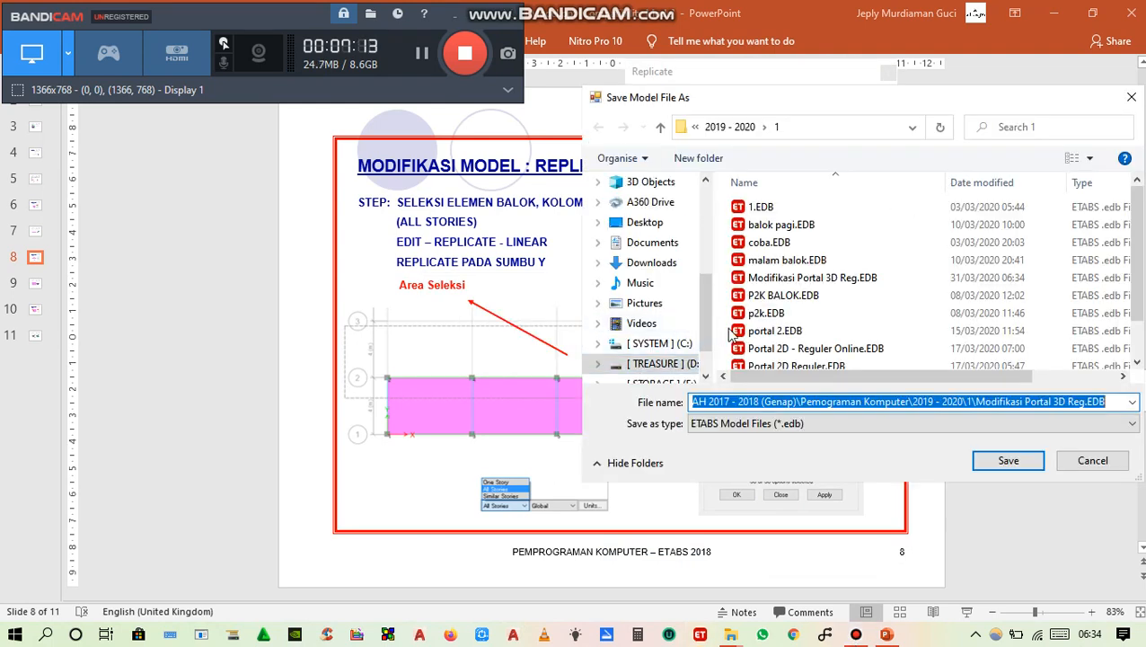
pyautogui.click(798, 280)
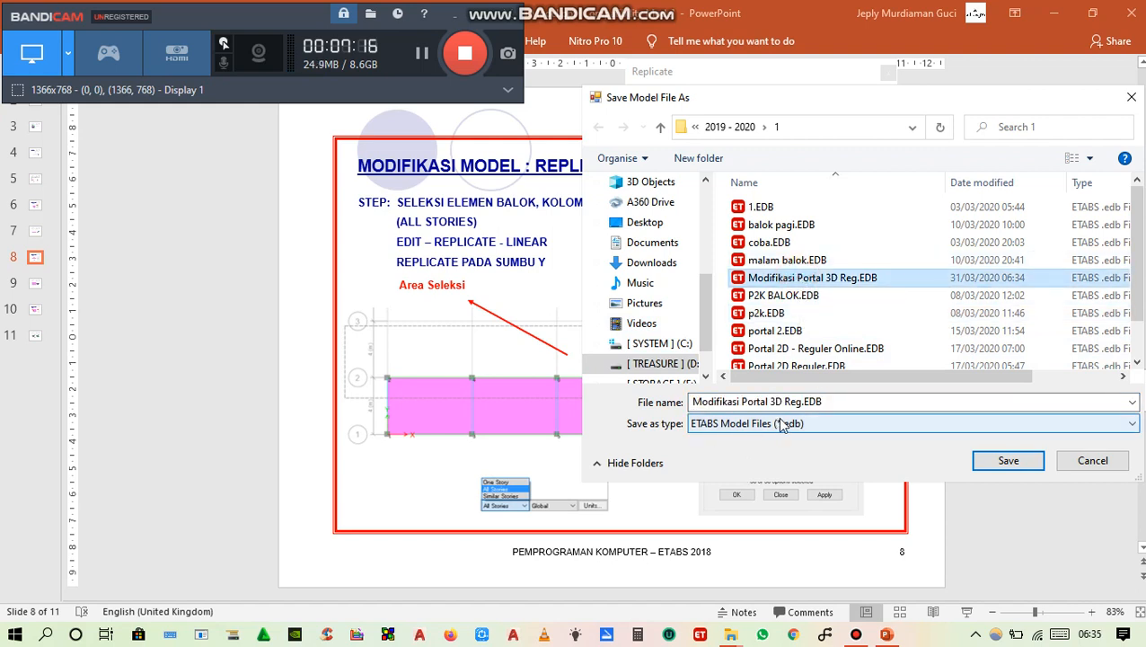
pyautogui.click(788, 403)
pyautogui.click(799, 406)
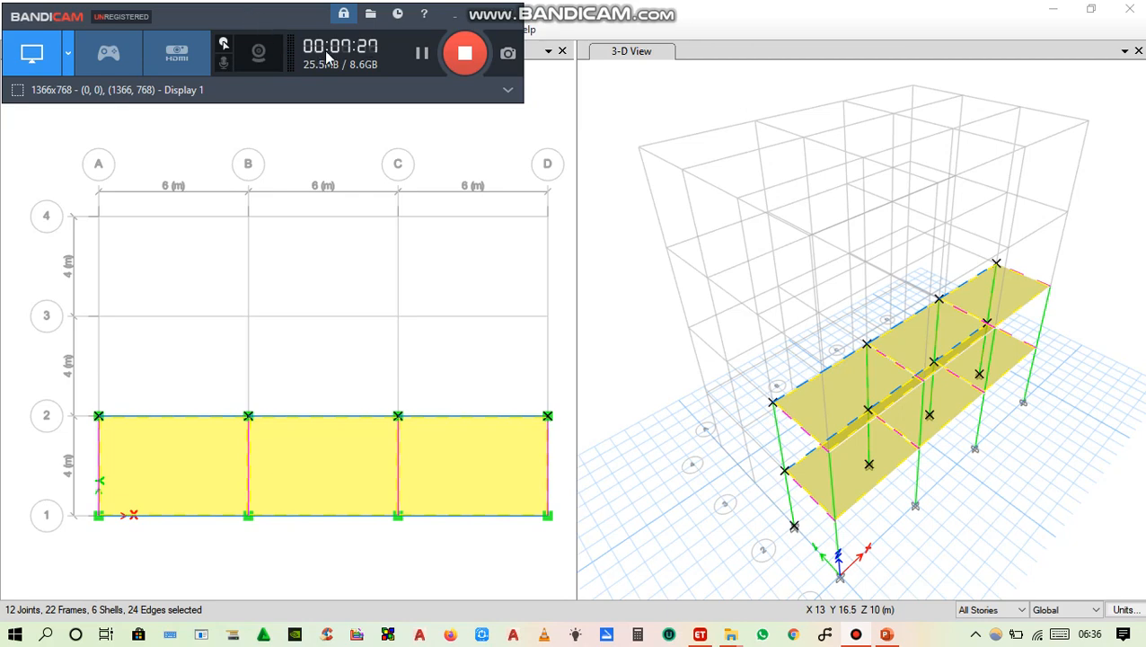
# - Clear the selection and reselect the grid 2 columns and joints, adjoining beams and slabs on All Stories with a crossing window from grid D to A
pyautogui.click(403, 144)
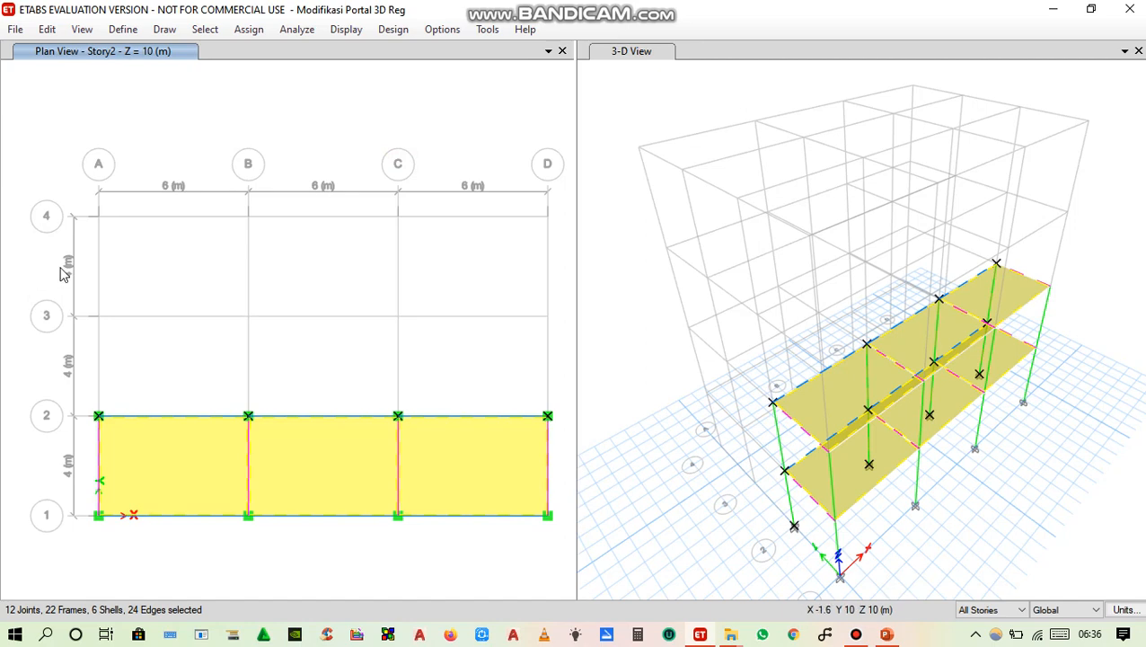
pyautogui.hotkey('ctrl', 'q')
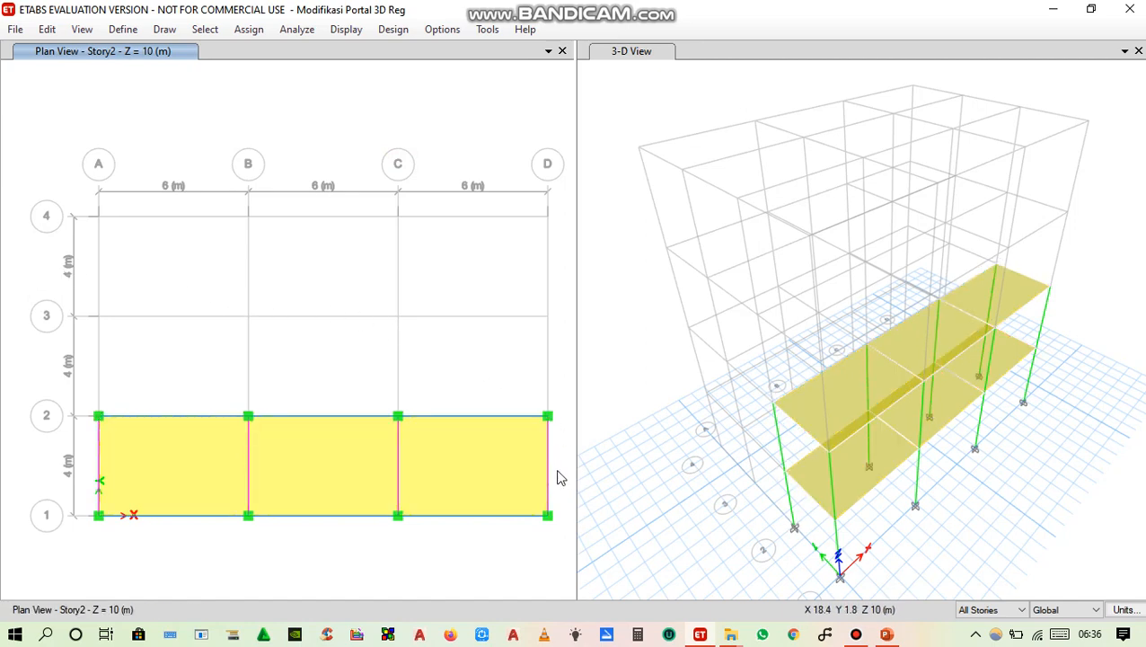
pyautogui.moveTo(557, 469); pyautogui.dragTo(36, 344)
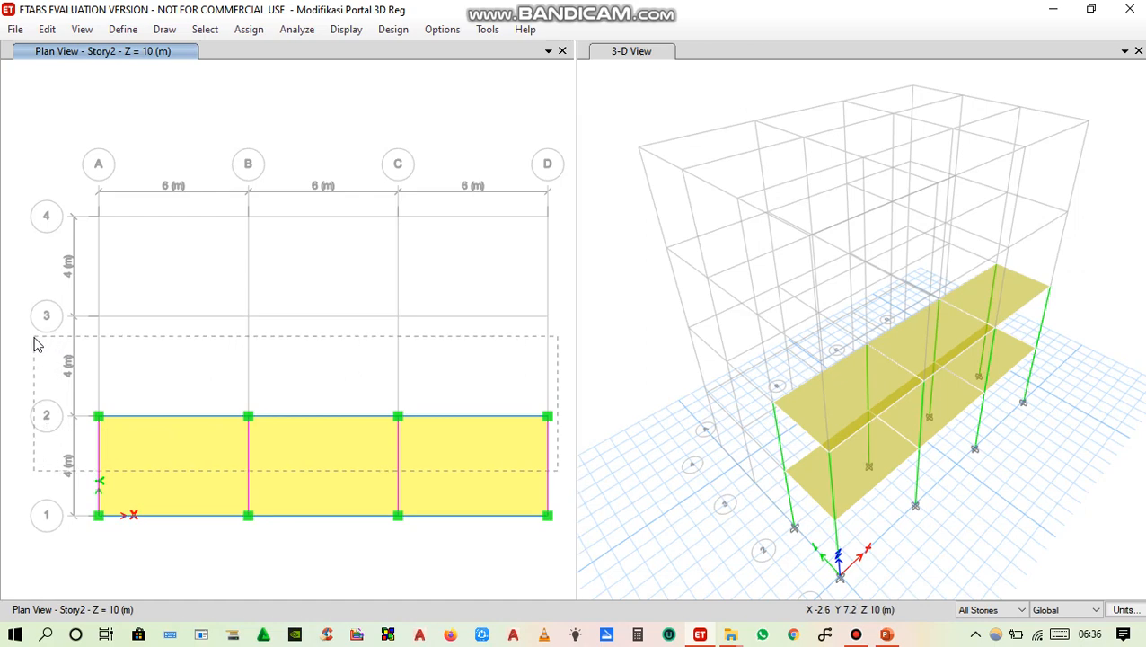
pyautogui.moveTo(36, 344); pyautogui.dragTo(36, 344)
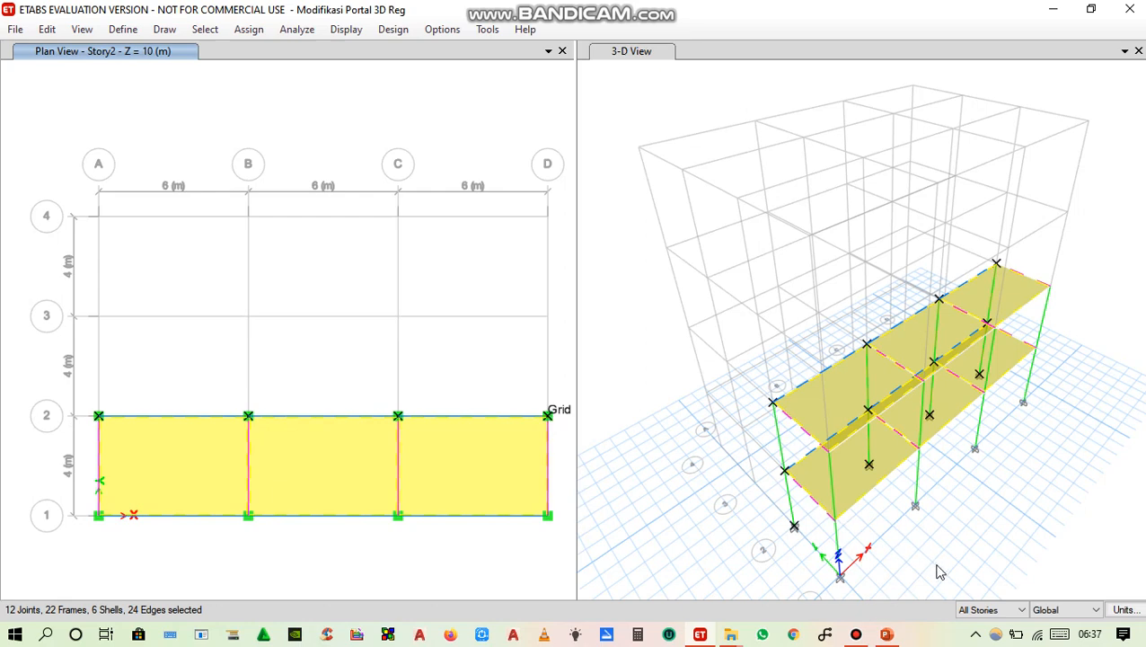
pyautogui.click(1020, 611)
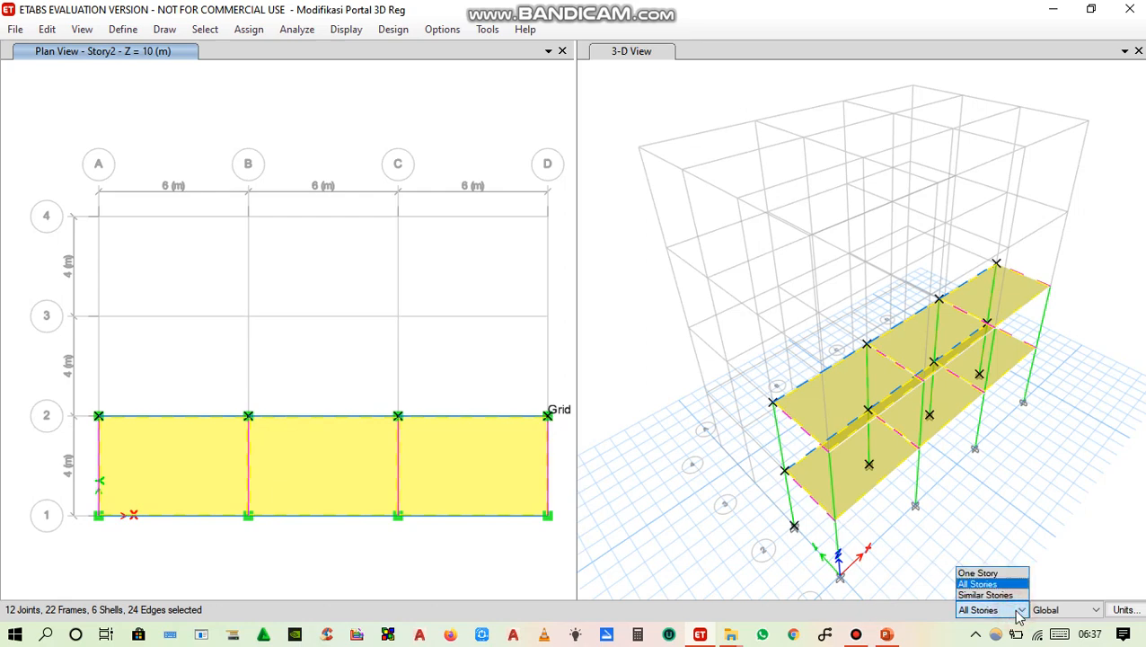
pyautogui.click(1000, 584)
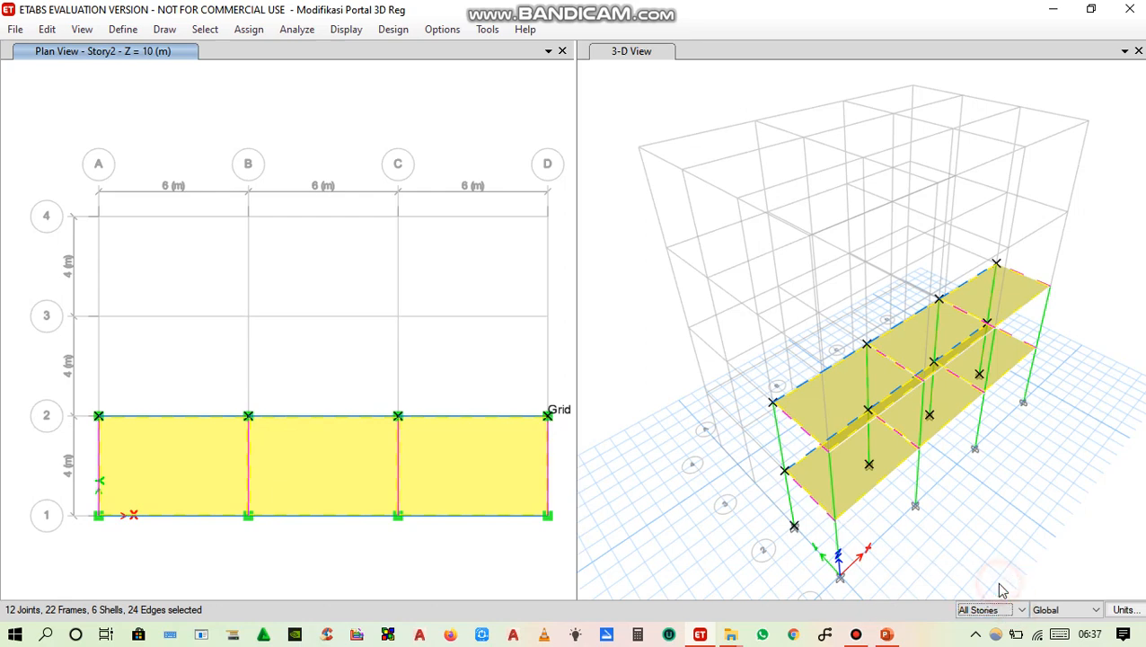
# - Replicate the selected objects linearly along Y with dy 4 m and number 2
pyautogui.click(49, 30)
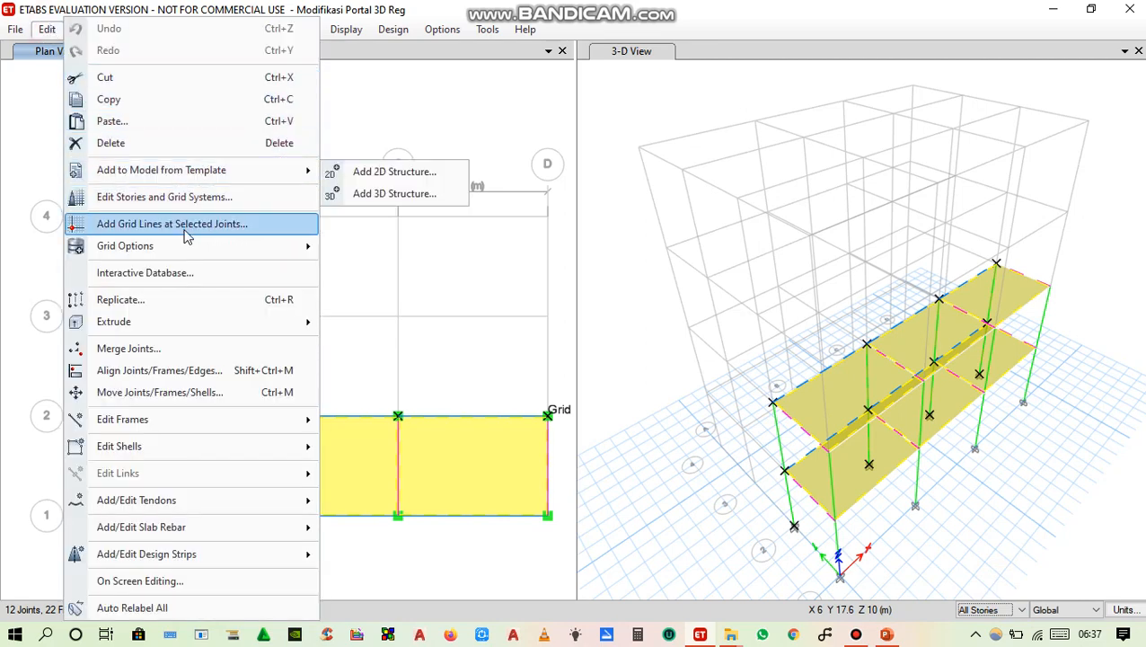
pyautogui.click(277, 308)
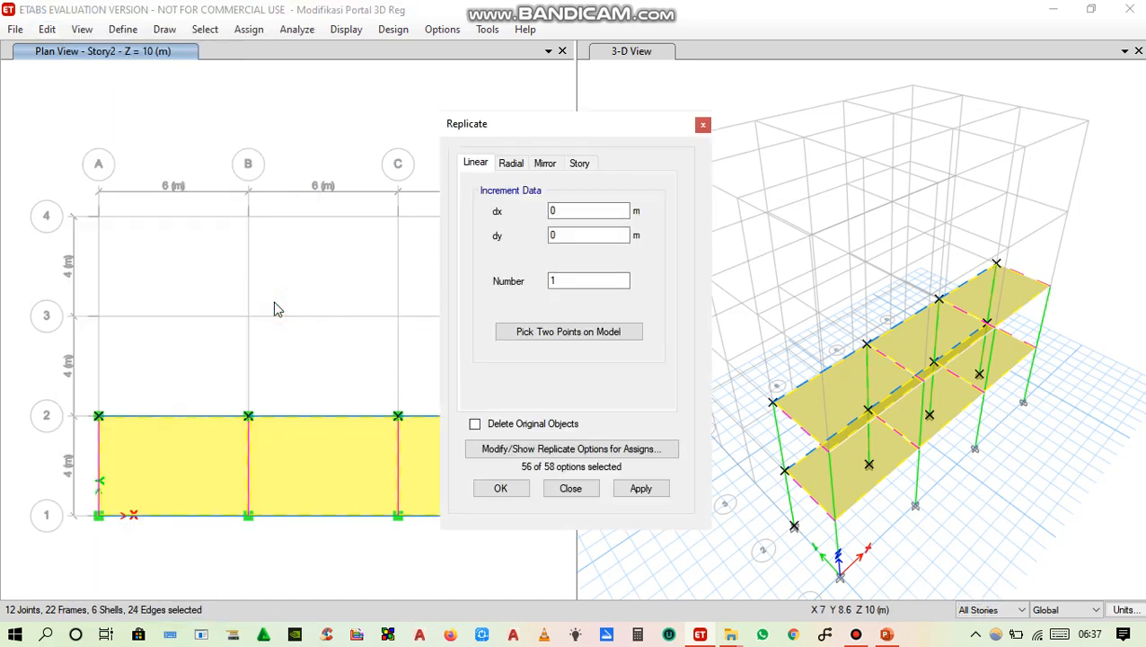
pyautogui.click(581, 234)
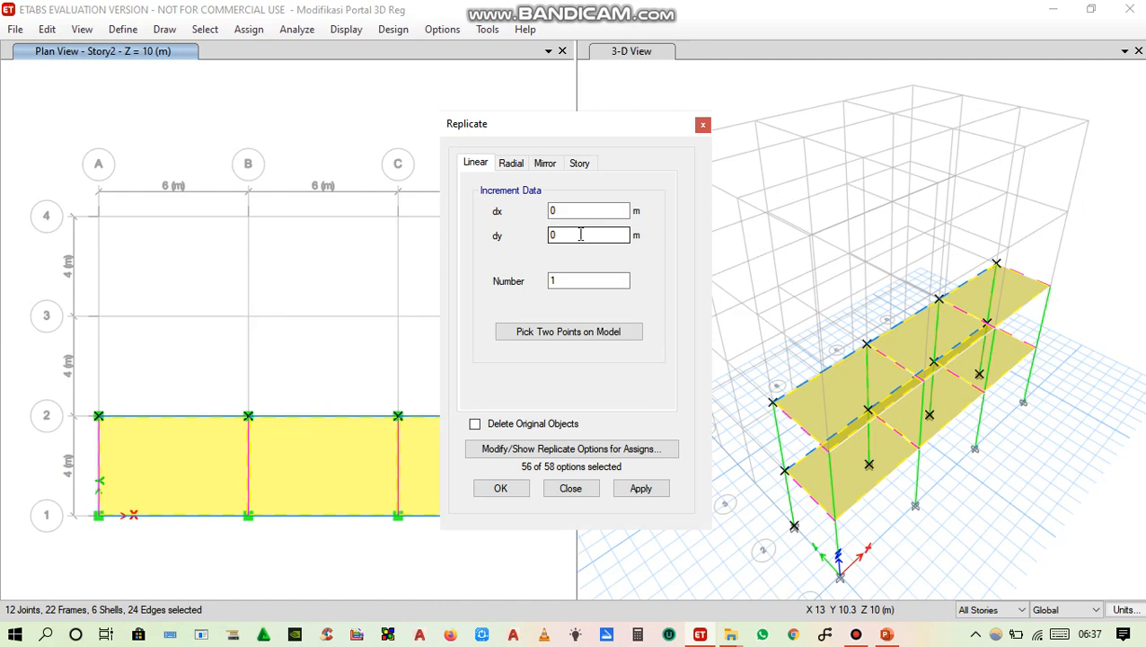
pyautogui.doubleClick(581, 235)
pyautogui.doubleClick(590, 281)
pyautogui.write('2')
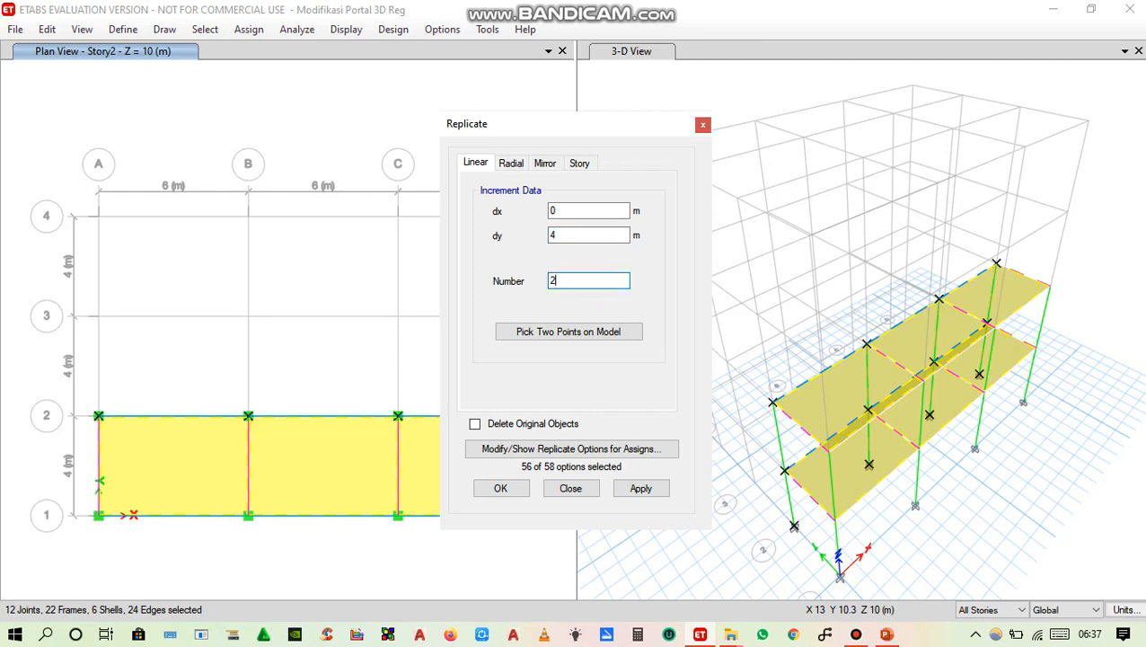
pyautogui.click(641, 488)
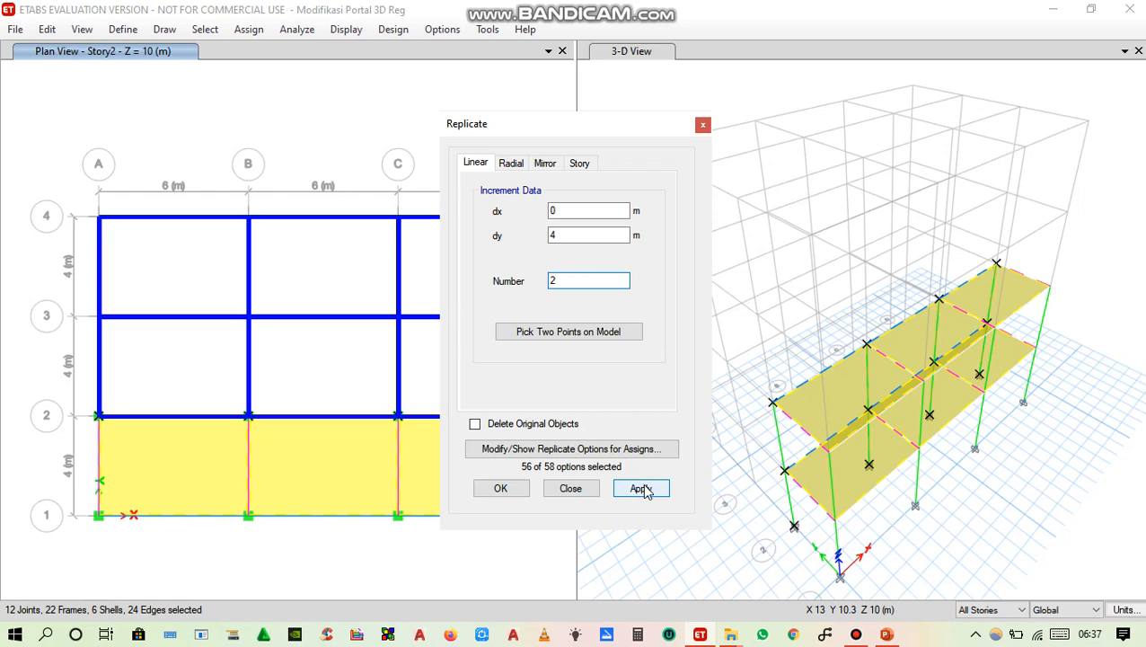
pyautogui.click(641, 488)
pyautogui.click(518, 490)
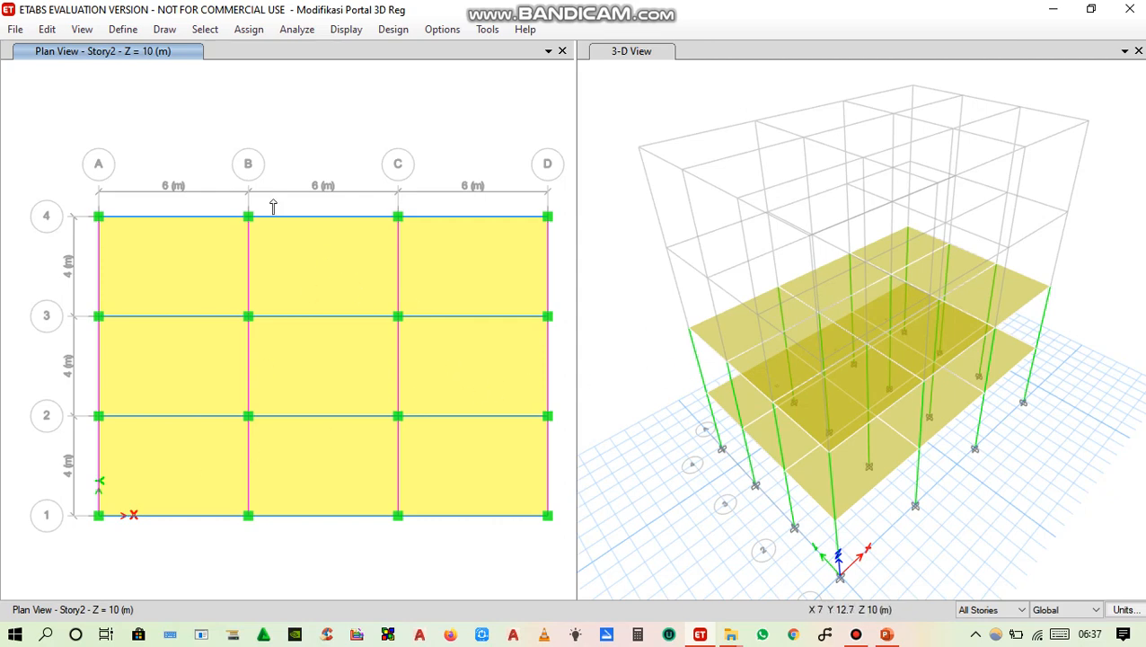
pyautogui.click(854, 634)
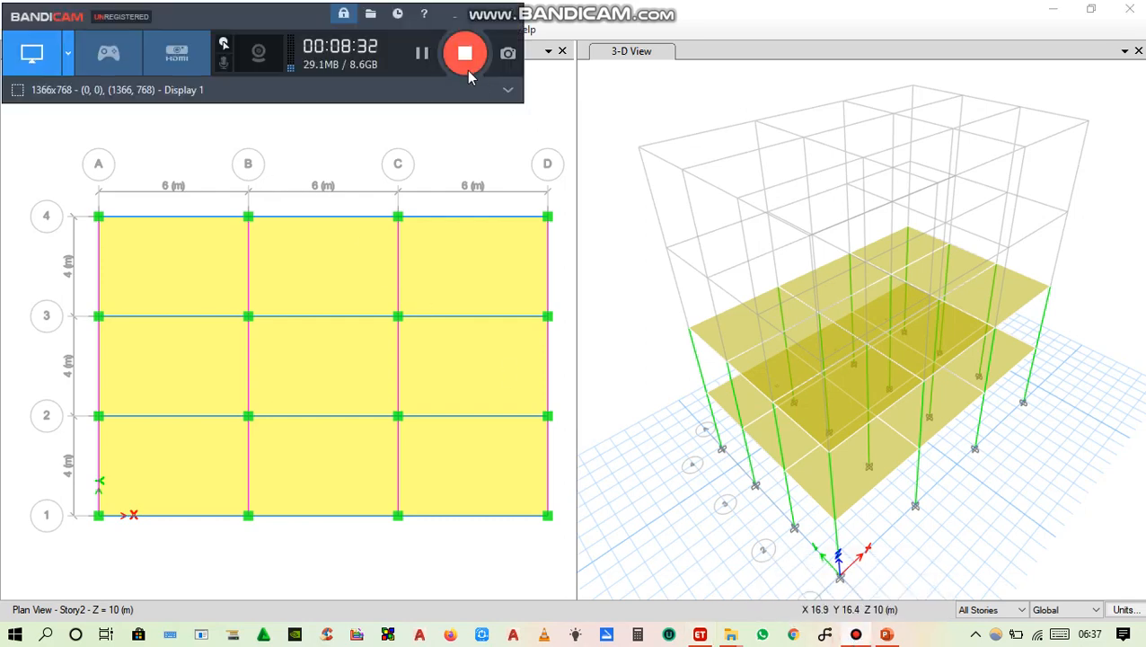